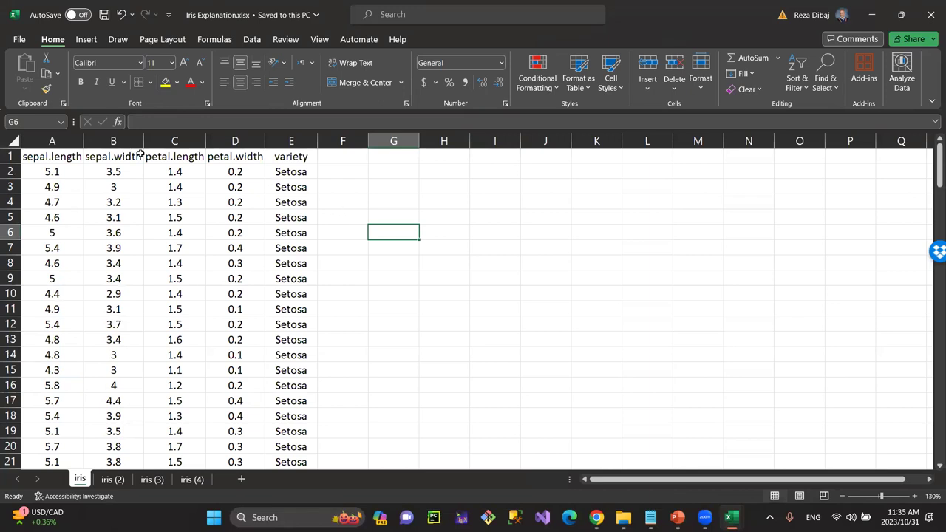
Step: Copy the entire iris worksheet and paste it into a new blank workbook
{"action": "left_click", "coordinate": [13, 140]}
{"action": "key", "text": "ctrl+c"}
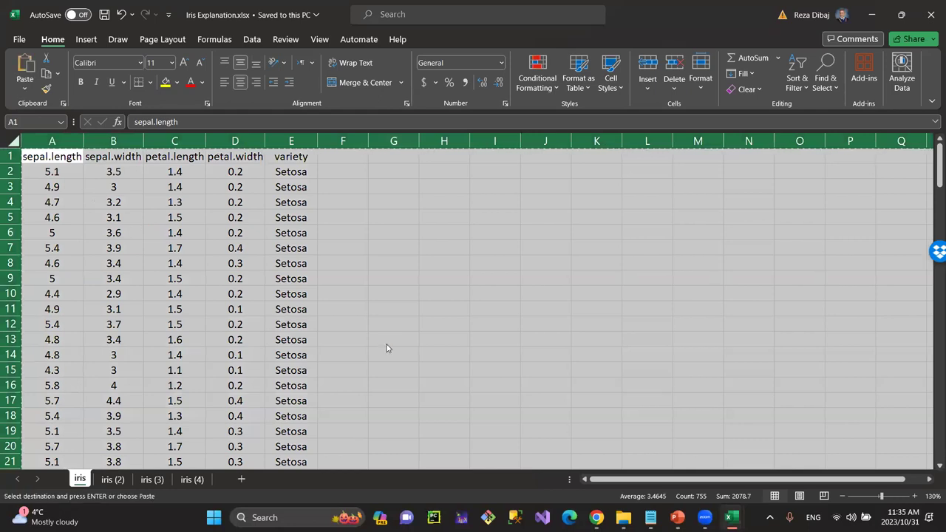
{"action": "key", "text": "ctrl+n"}
{"action": "key", "text": "ctrl+v"}
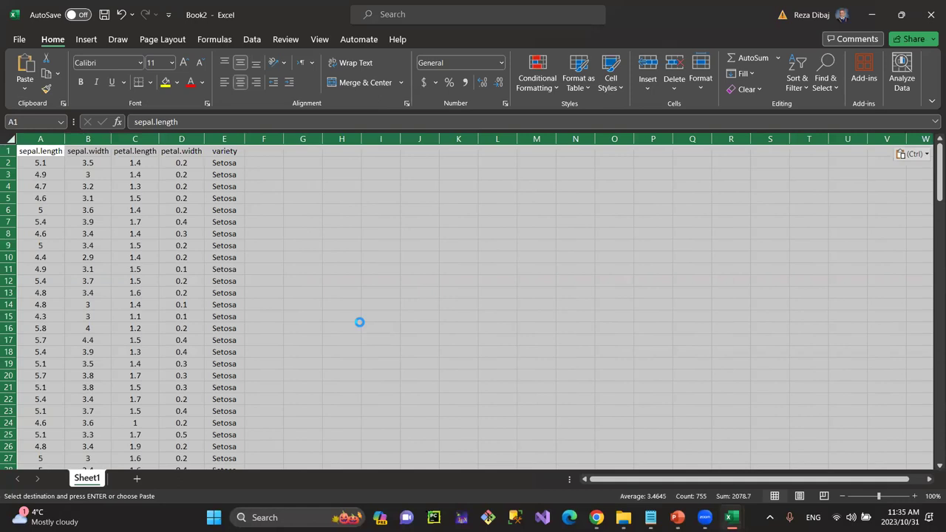
Step: Replace all the Setosa labels in the variety column, E2 through E51, with 0
{"action": "scroll", "coordinate": [366, 325], "scroll_direction": "up", "scroll_amount": 7}
{"action": "scroll", "coordinate": [375, 328], "scroll_direction": "up", "scroll_amount": 3}
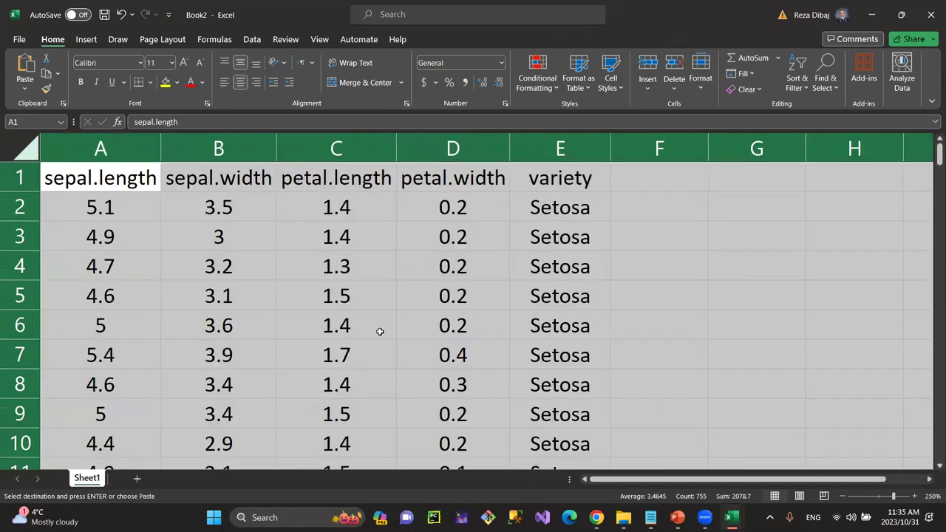
{"action": "scroll", "coordinate": [378, 329], "scroll_direction": "down", "scroll_amount": 2}
{"action": "scroll", "coordinate": [379, 330], "scroll_direction": "down", "scroll_amount": 1}
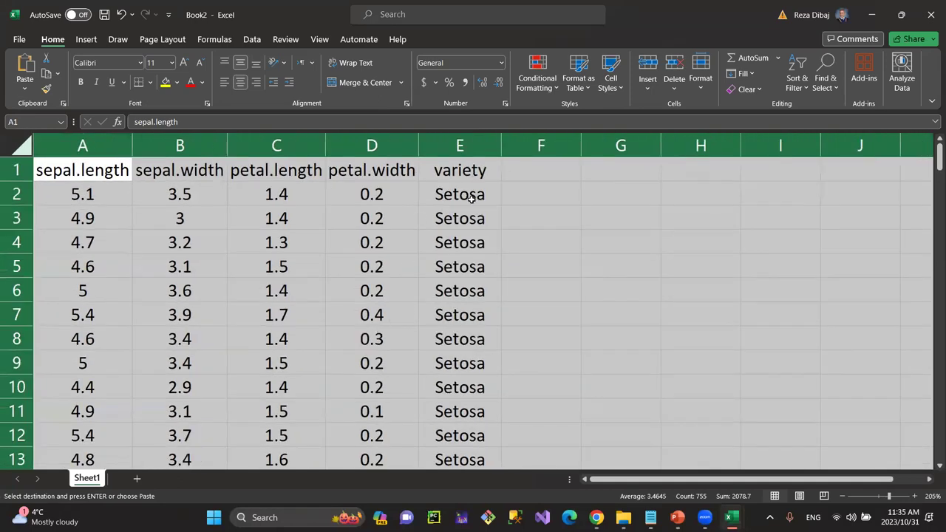
{"action": "left_click", "coordinate": [471, 197]}
{"action": "left_click_drag", "start_coordinate": [470, 218], "coordinate": [459, 255]}
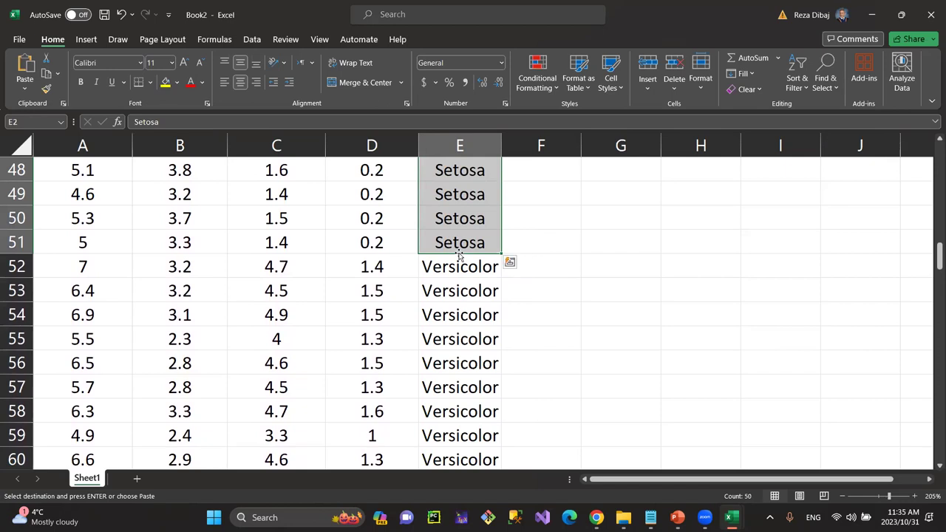
{"action": "type", "text": "0"}
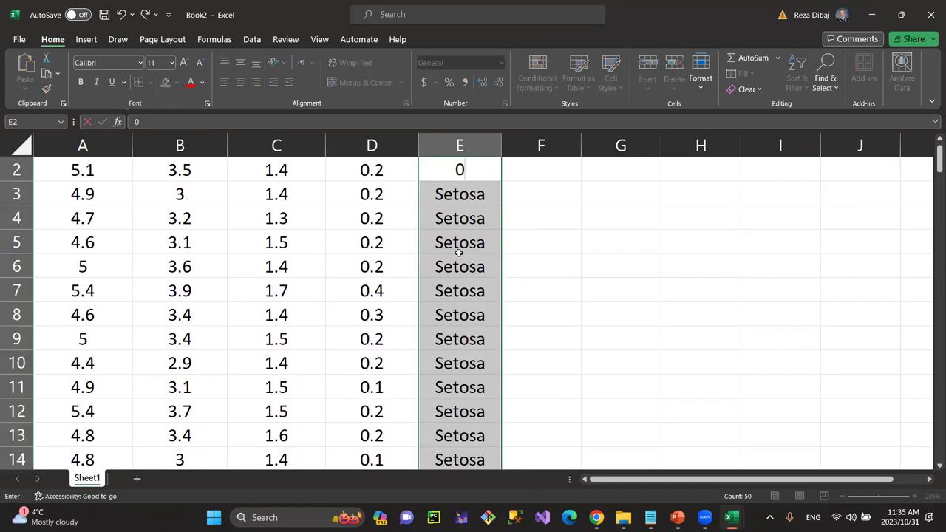
{"action": "key", "text": "ctrl+Return"}
Step: Replace all the Versicolor labels in the variety column, E52 through E101, with 1
{"action": "scroll", "coordinate": [513, 310], "scroll_direction": "down", "scroll_amount": 10}
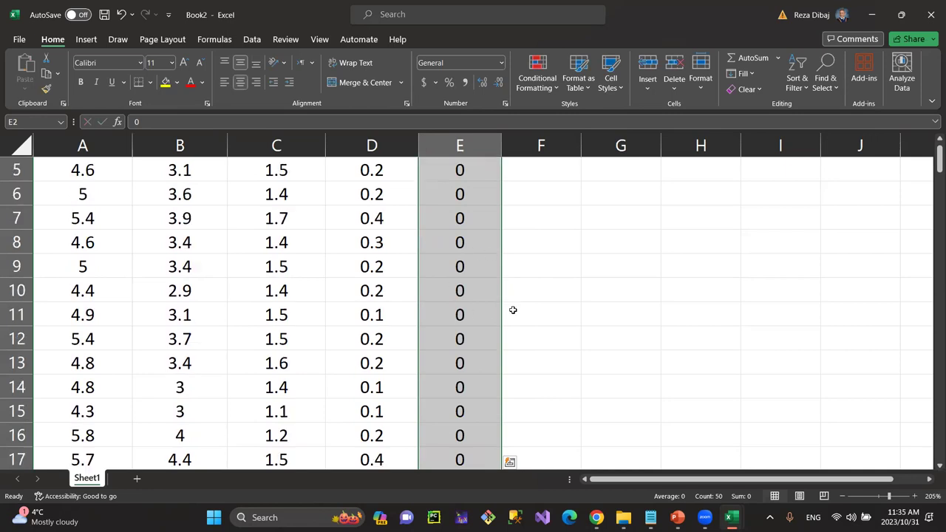
{"action": "scroll", "coordinate": [517, 333], "scroll_direction": "down", "scroll_amount": 7}
{"action": "scroll", "coordinate": [487, 266], "scroll_direction": "up", "scroll_amount": 2}
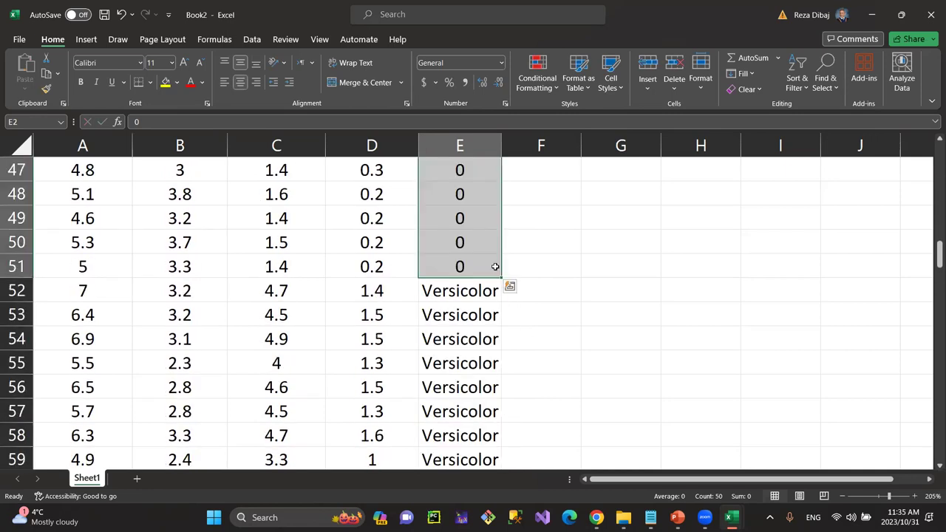
{"action": "left_click", "coordinate": [468, 300]}
{"action": "mouse_move", "coordinate": [468, 299]}
{"action": "left_mouse_down"}
{"action": "mouse_move", "coordinate": [467, 474]}
{"action": "mouse_move", "coordinate": [470, 285]}
{"action": "left_mouse_up"}
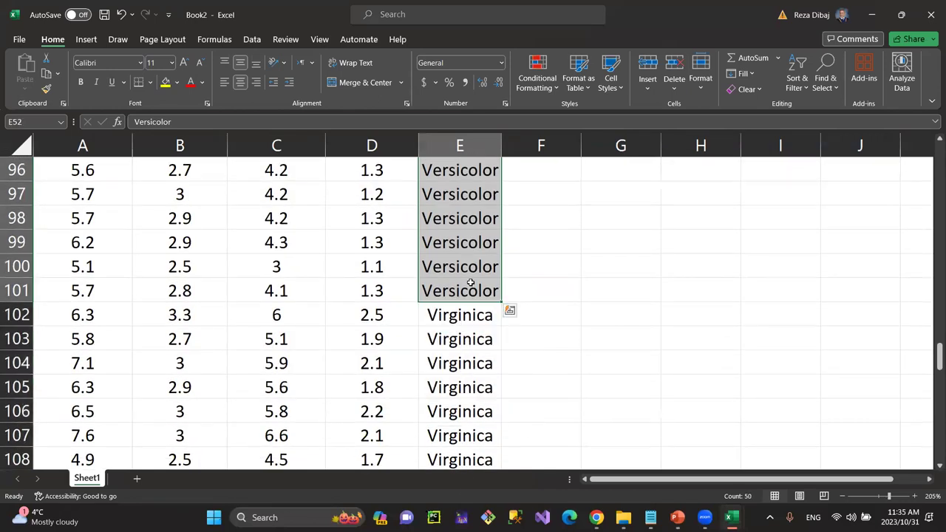
{"action": "type", "text": "1"}
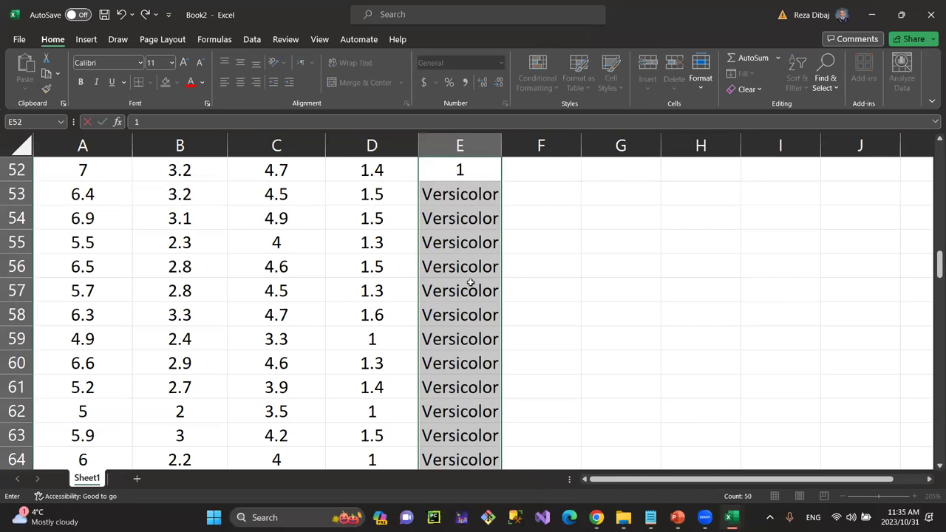
{"action": "key", "text": "ctrl+Return"}
Step: Replace all the Virginica labels in the variety column, E102 through E151, with 2
{"action": "scroll", "coordinate": [493, 334], "scroll_direction": "down", "scroll_amount": 14}
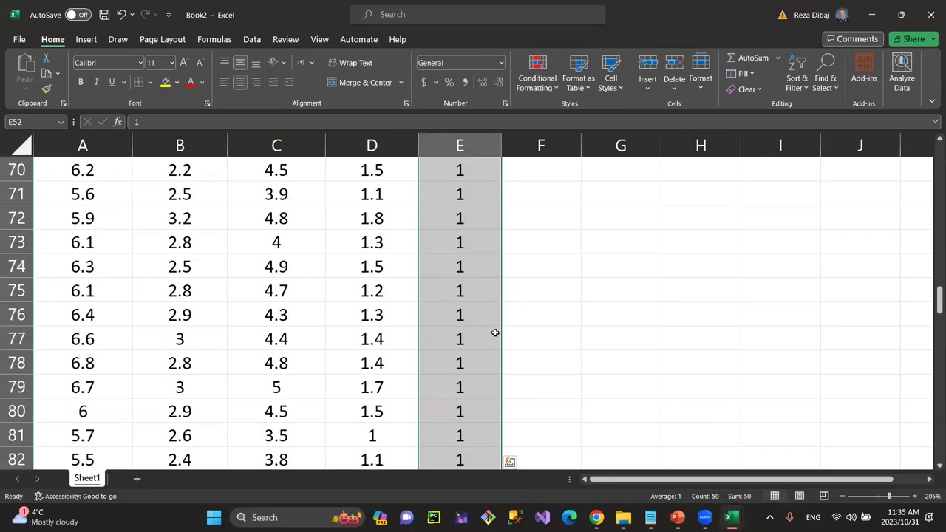
{"action": "scroll", "coordinate": [494, 336], "scroll_direction": "down", "scroll_amount": 2}
{"action": "left_click", "coordinate": [459, 218]}
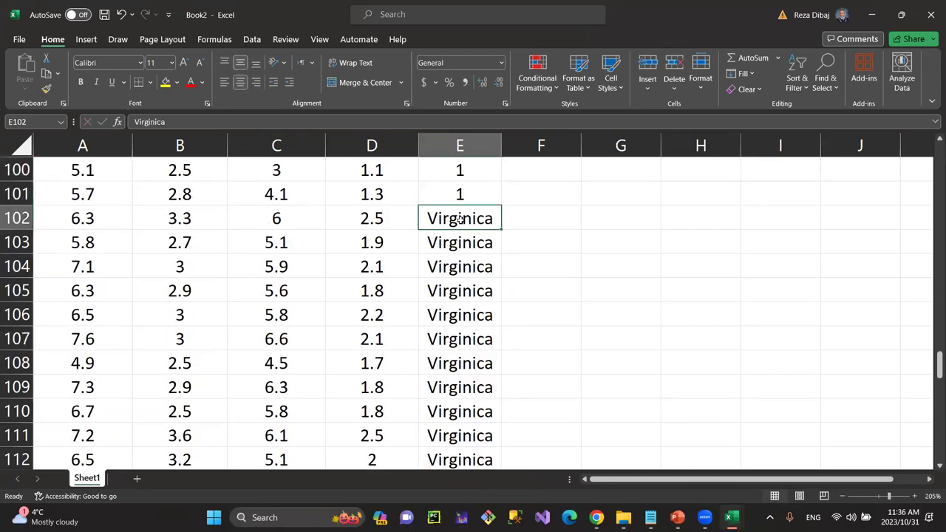
{"action": "key", "text": "ctrl+shift+Down"}
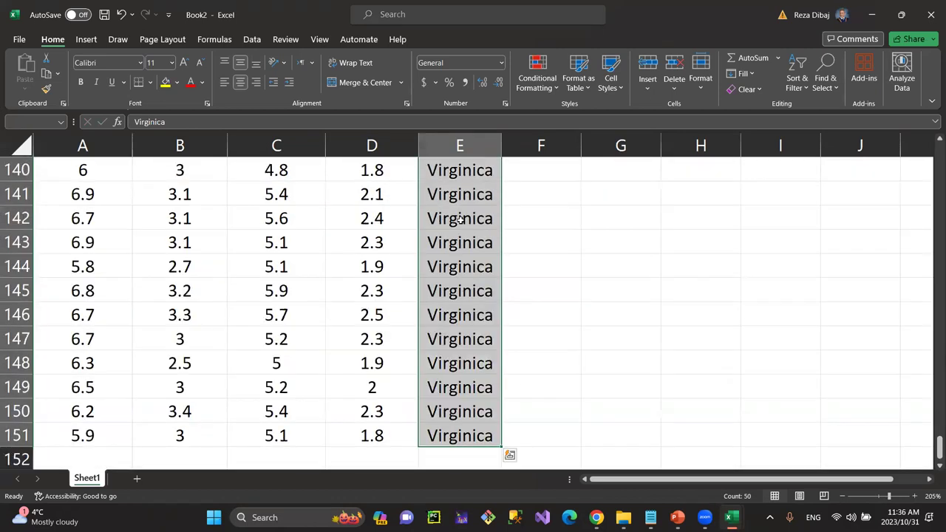
{"action": "type", "text": "2"}
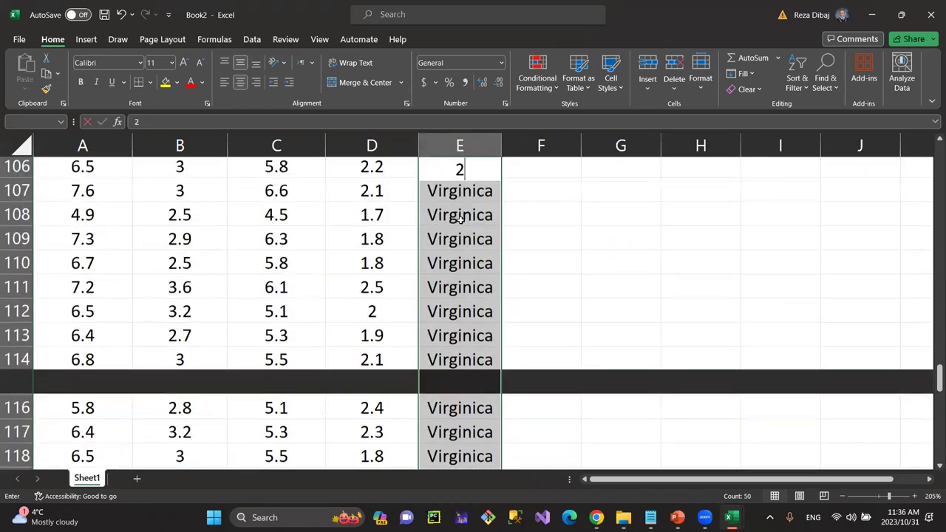
{"action": "key", "text": "ctrl+Return"}
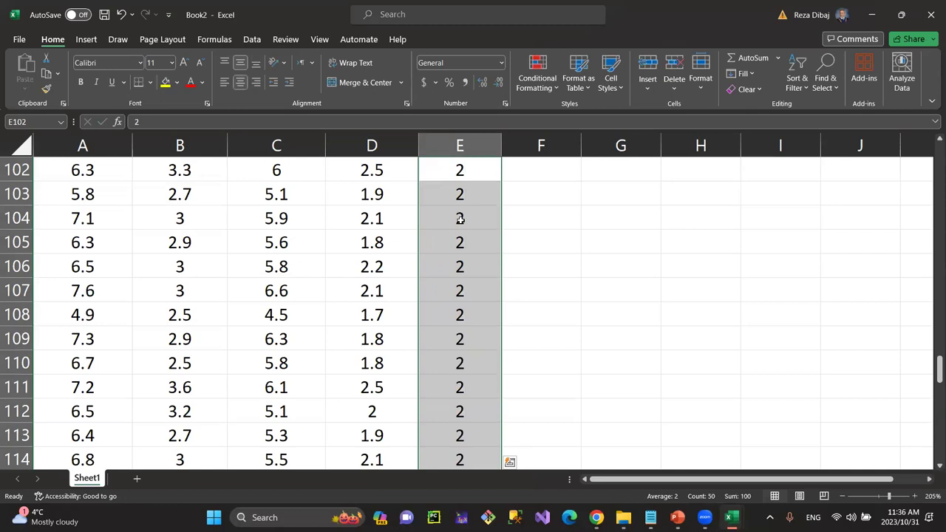
Step: Highlight the data in columns A to E of rows 2, 4, 7 and 8 with yellow fill
{"action": "scroll", "coordinate": [538, 249], "scroll_direction": "up", "scroll_amount": 4, "text": "ctrl"}
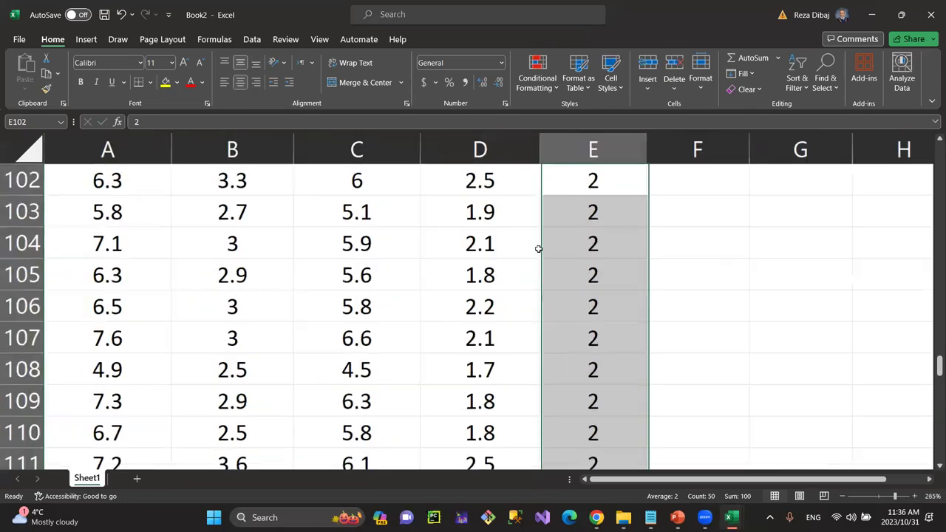
{"action": "scroll", "coordinate": [538, 249], "scroll_direction": "up", "scroll_amount": 3, "text": "ctrl"}
{"action": "scroll", "coordinate": [563, 253], "scroll_direction": "up", "scroll_amount": 9}
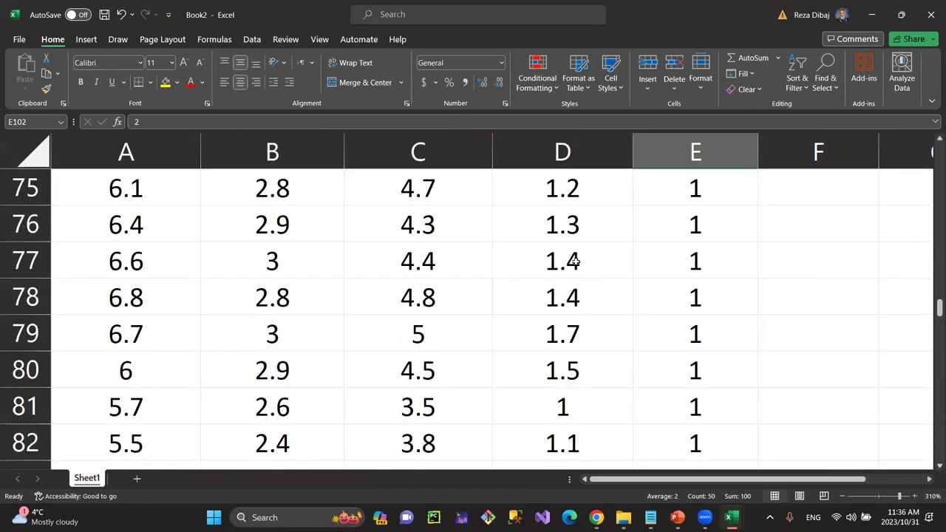
{"action": "key", "text": "ctrl+Up"}
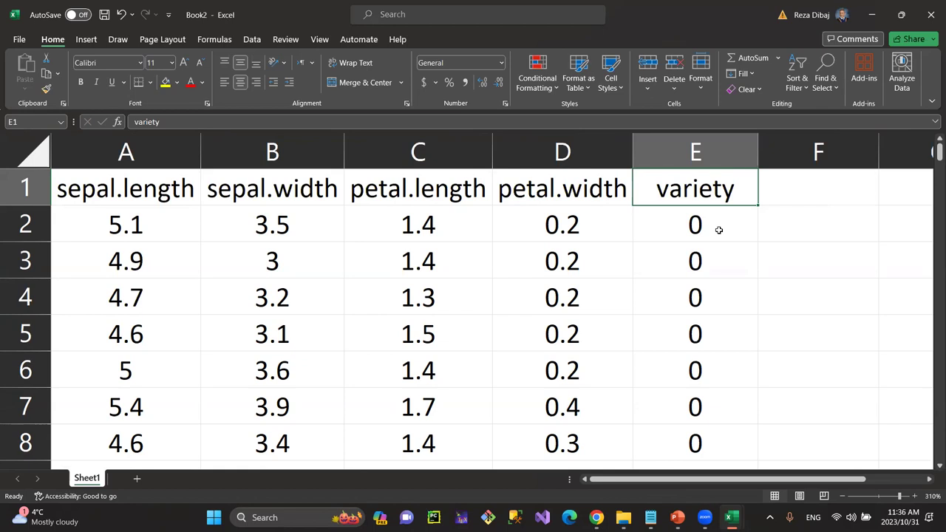
{"action": "left_click_drag", "start_coordinate": [81, 227], "coordinate": [701, 225]}
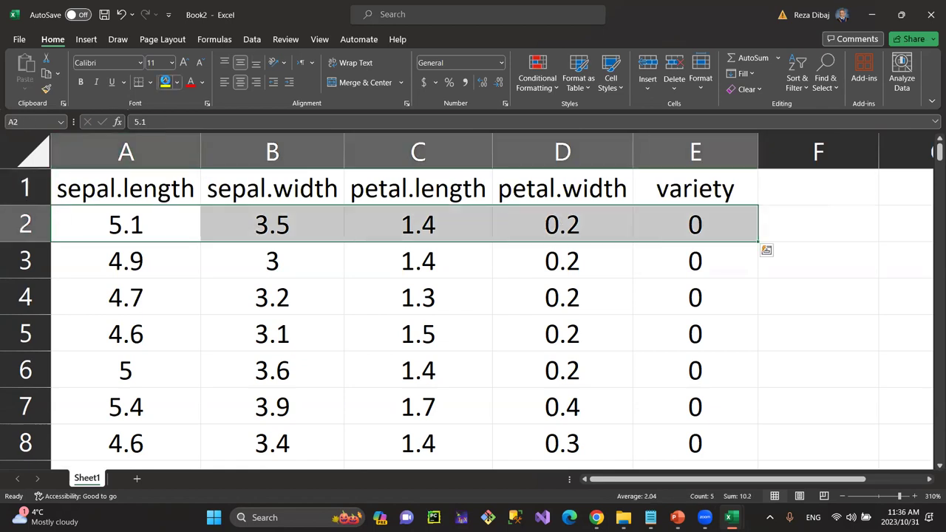
{"action": "left_click", "coordinate": [165, 82]}
{"action": "left_click_drag", "start_coordinate": [104, 304], "coordinate": [702, 299]}
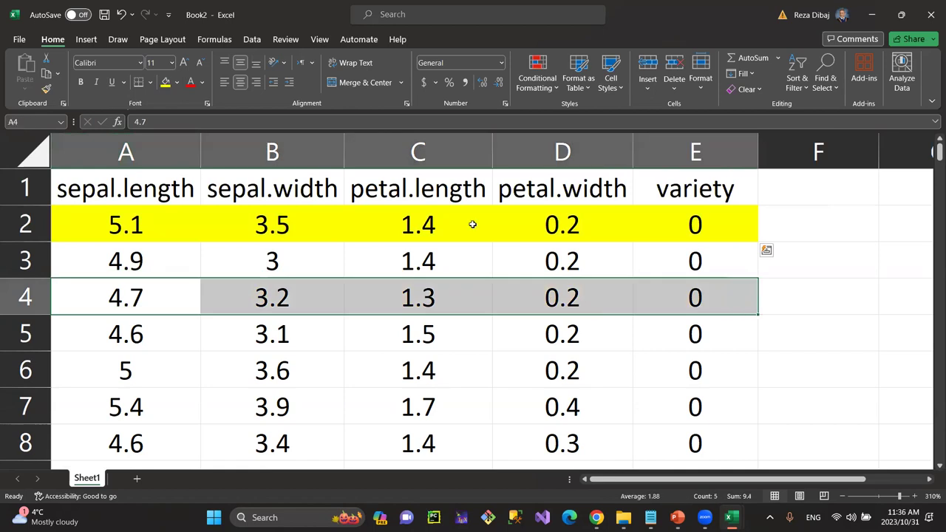
{"action": "left_click", "coordinate": [165, 82]}
{"action": "left_click_drag", "start_coordinate": [74, 407], "coordinate": [667, 255]}
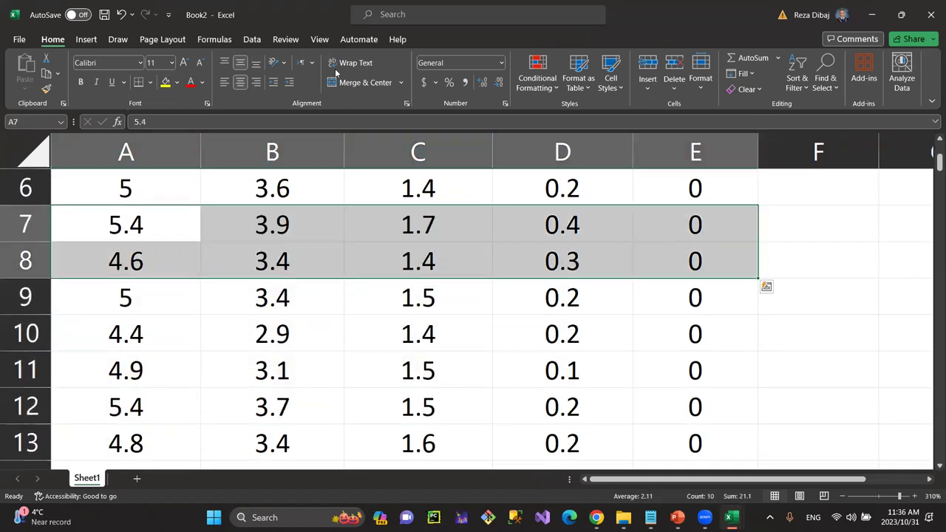
{"action": "left_click", "coordinate": [165, 82]}
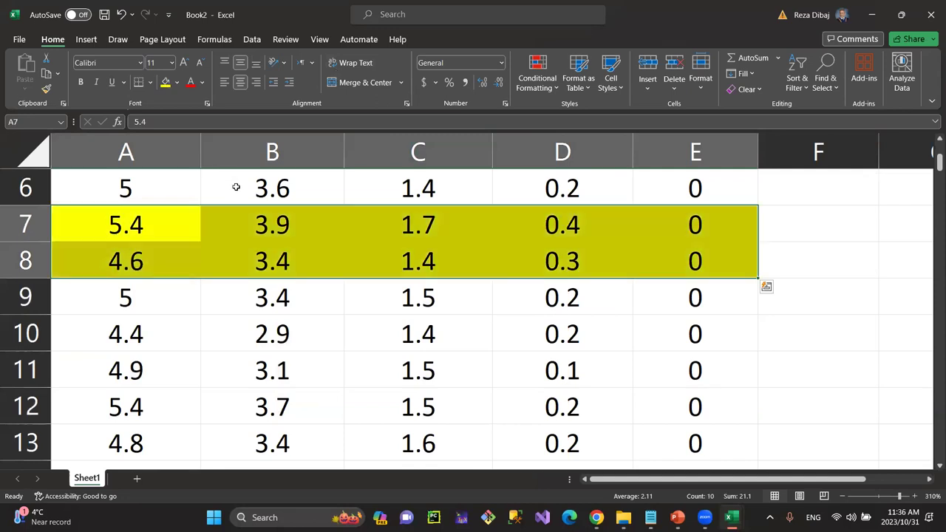
Step: Fill the four measurement headers in A1:D1 with light green and the variety header in E1 with light blue
{"action": "scroll", "coordinate": [237, 190], "scroll_direction": "up", "scroll_amount": 2}
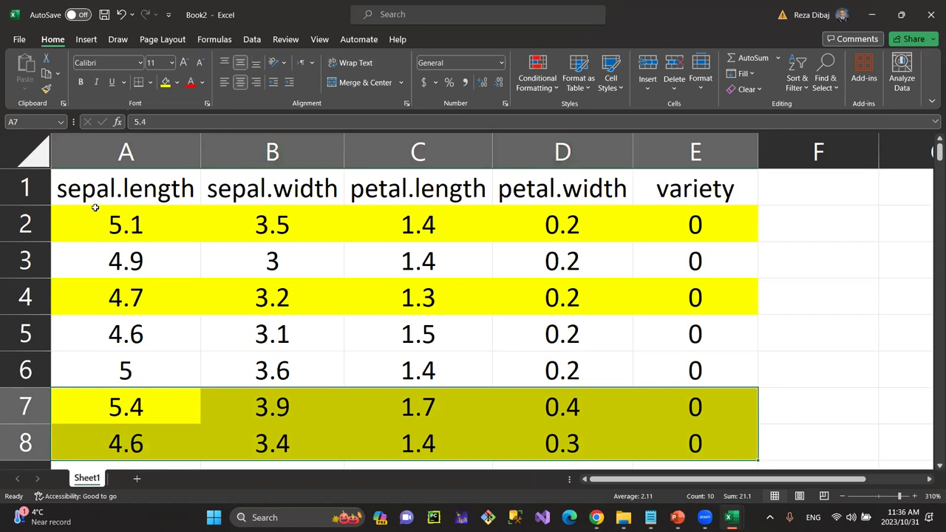
{"action": "left_click_drag", "start_coordinate": [114, 173], "coordinate": [534, 172]}
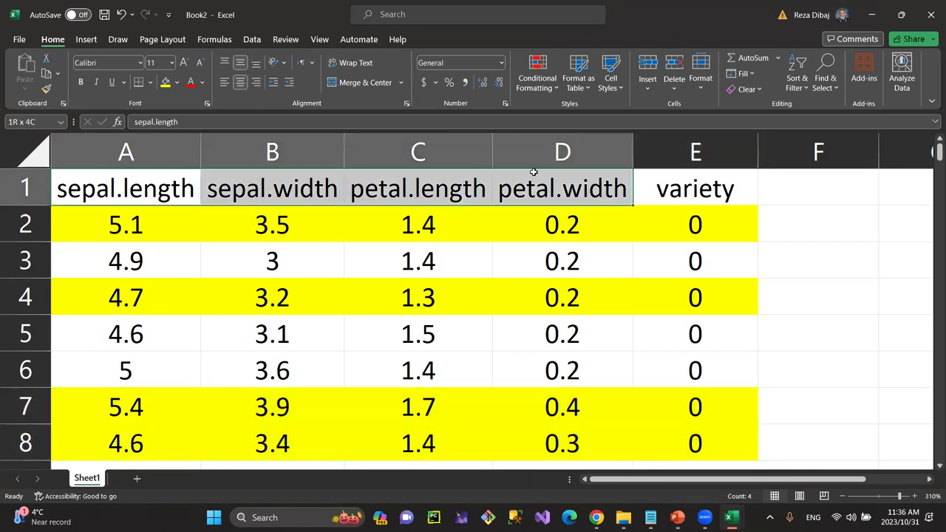
{"action": "left_click", "coordinate": [176, 82]}
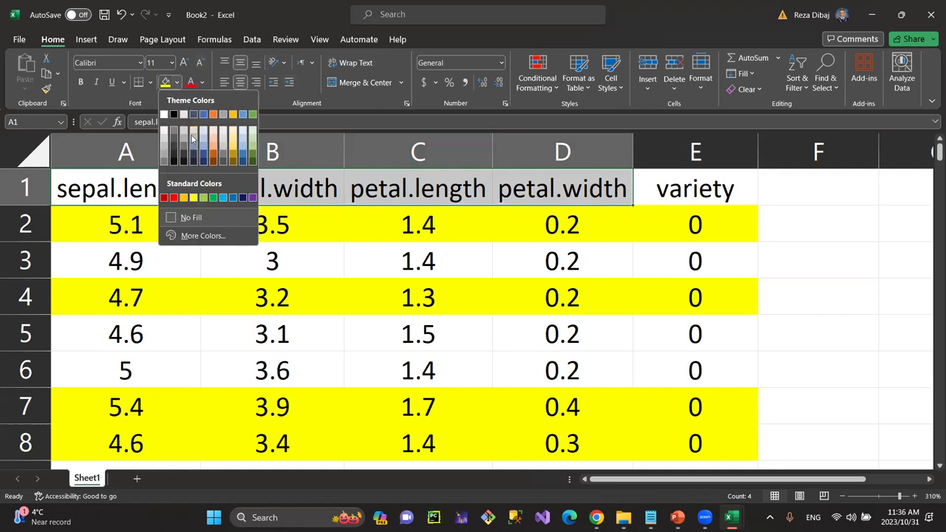
{"action": "left_click", "coordinate": [204, 198]}
{"action": "left_click", "coordinate": [687, 179]}
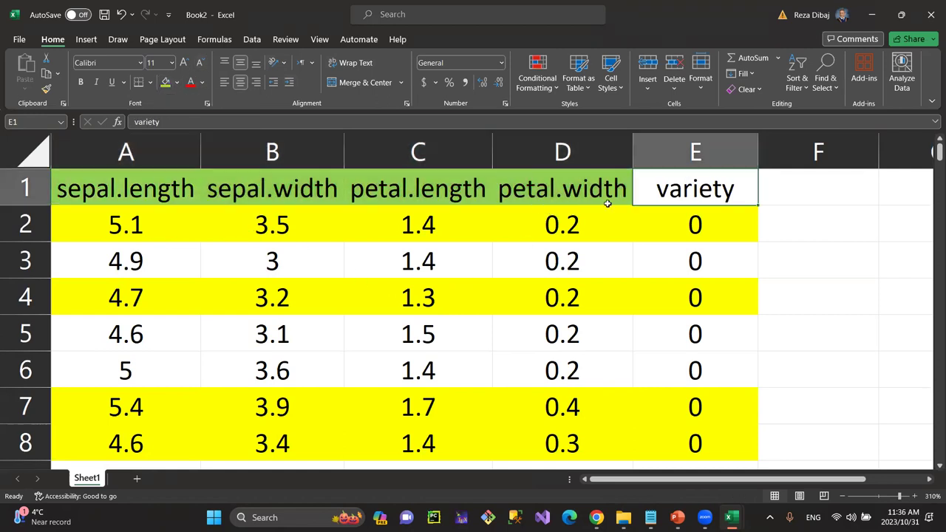
{"action": "left_click", "coordinate": [176, 82]}
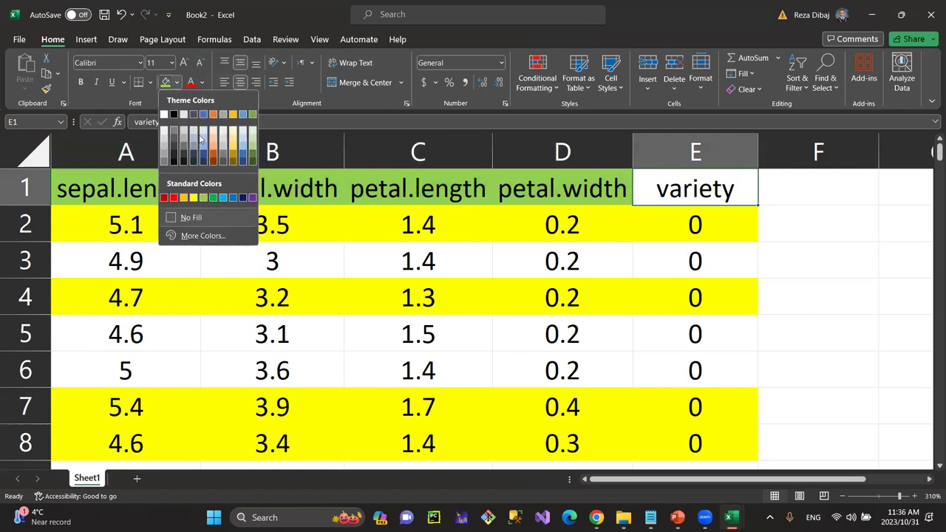
{"action": "left_click", "coordinate": [233, 199]}
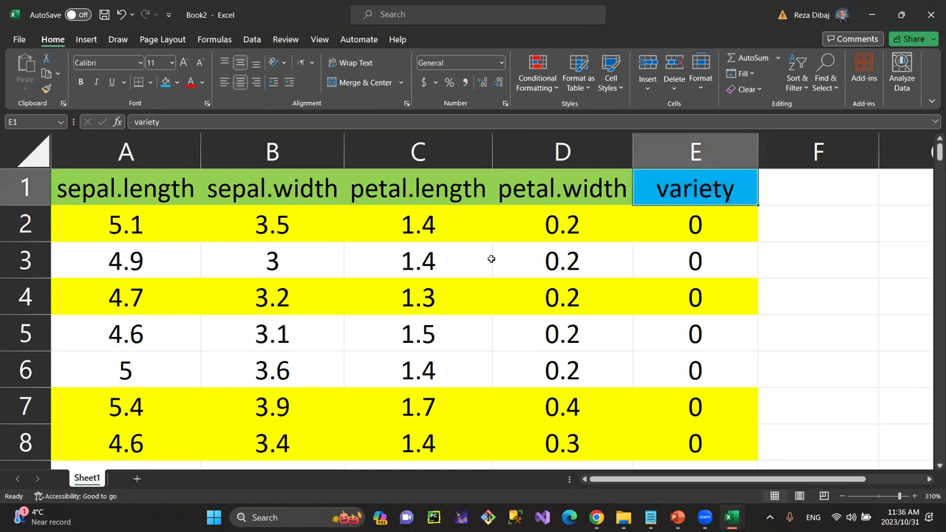
Step: Move the whole variety column from column E to column F, leaving column E empty
{"action": "left_click", "coordinate": [489, 262]}
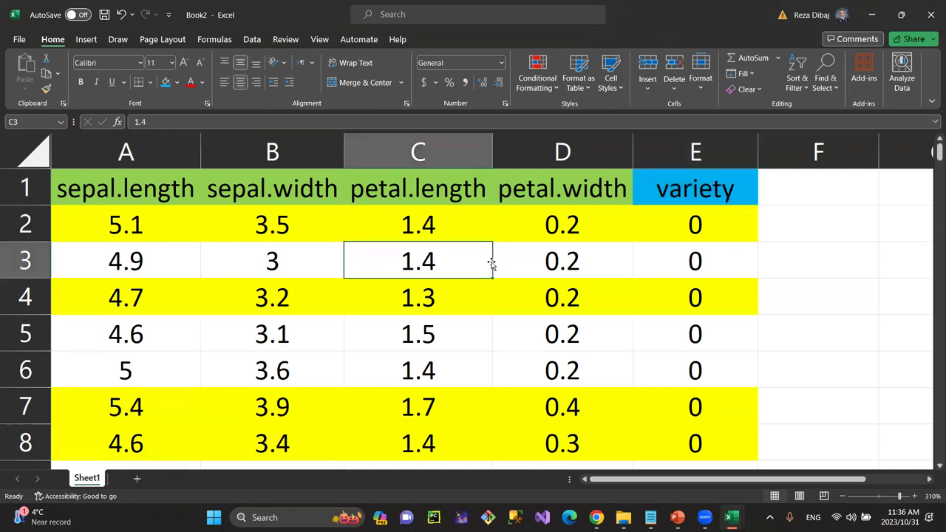
{"action": "left_click_drag", "start_coordinate": [138, 221], "coordinate": [530, 224]}
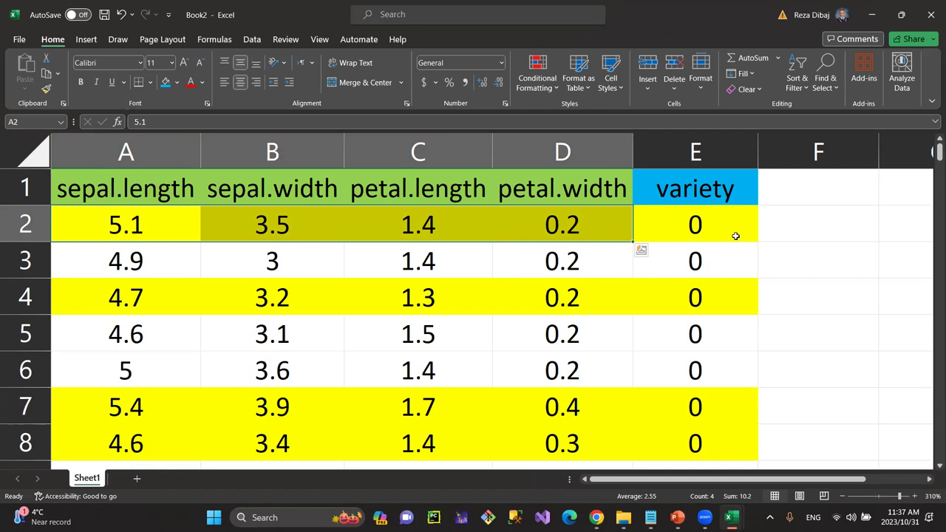
{"action": "left_click", "coordinate": [709, 159]}
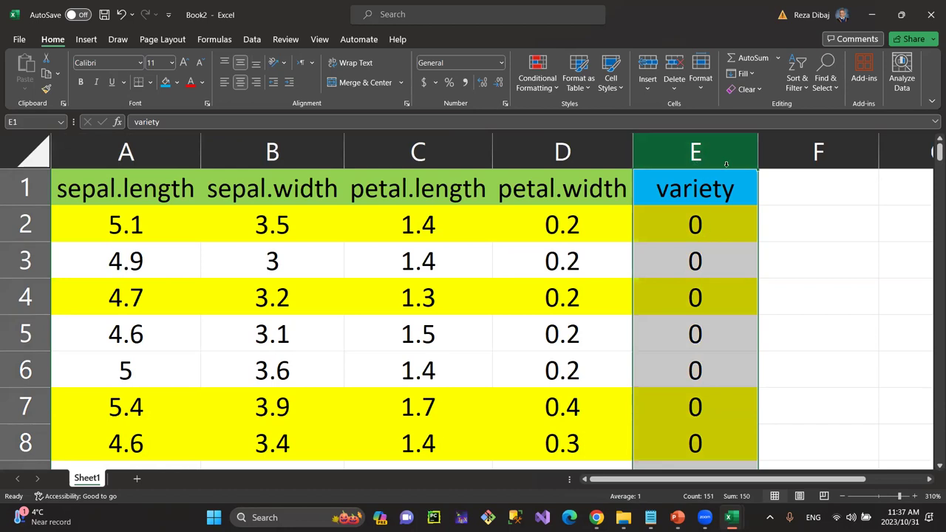
{"action": "left_click_drag", "start_coordinate": [729, 165], "coordinate": [802, 177]}
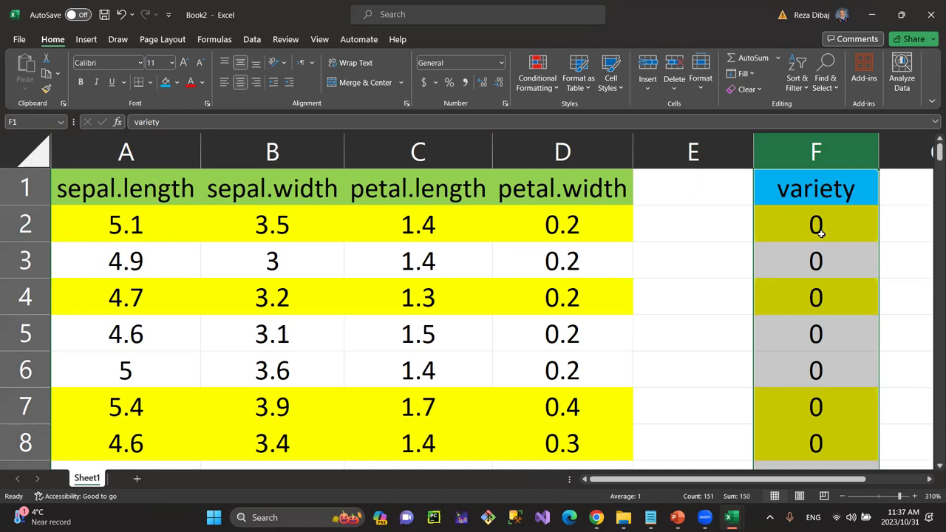
Step: Enter 1 in cell E2, between the petal.width and variety columns
{"action": "left_click", "coordinate": [715, 188]}
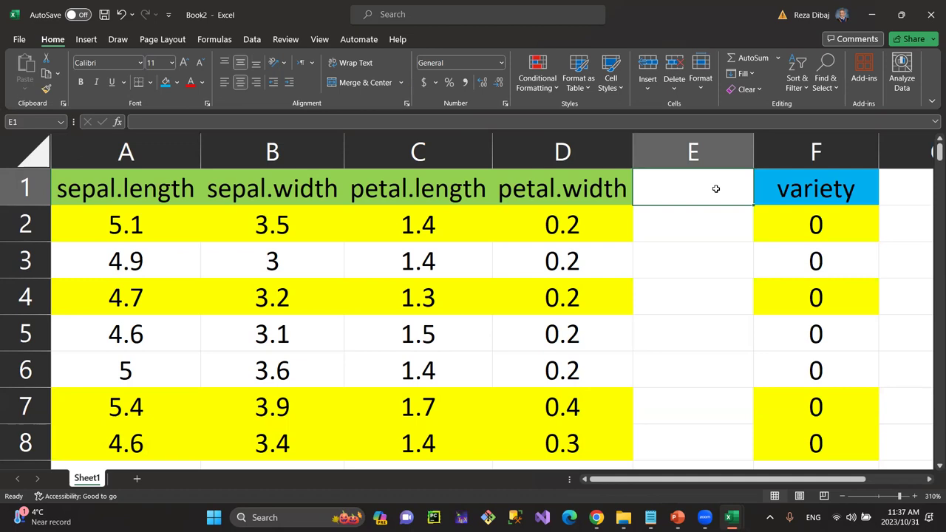
{"action": "left_click", "coordinate": [720, 224]}
{"action": "type", "text": "1"}
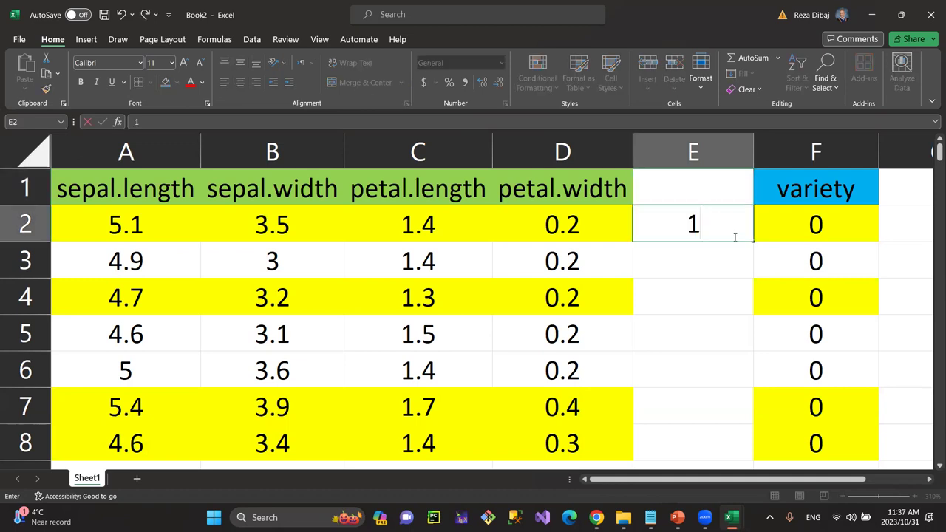
{"action": "left_click", "coordinate": [732, 255]}
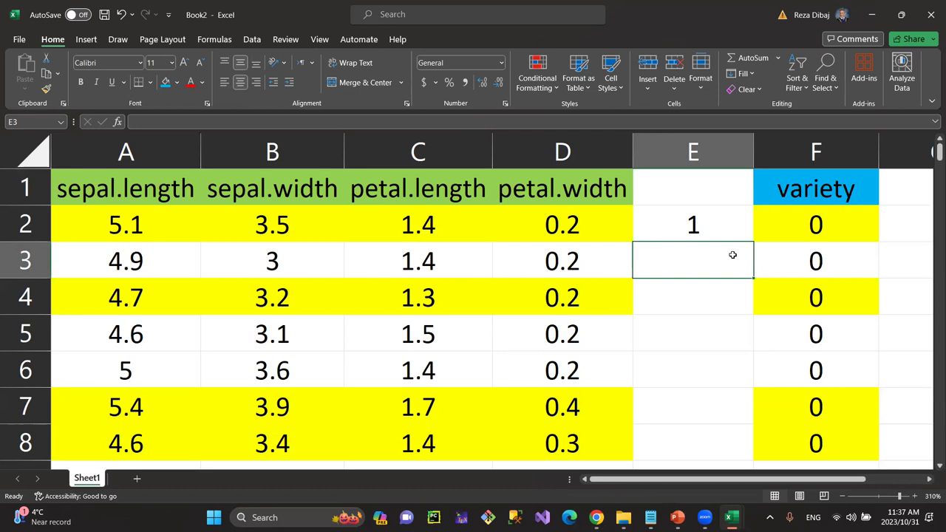
Step: Fill the empty header cell E1, between petal.width and variety, with orange
{"action": "key", "text": "Up"}
{"action": "key", "text": "Up"}
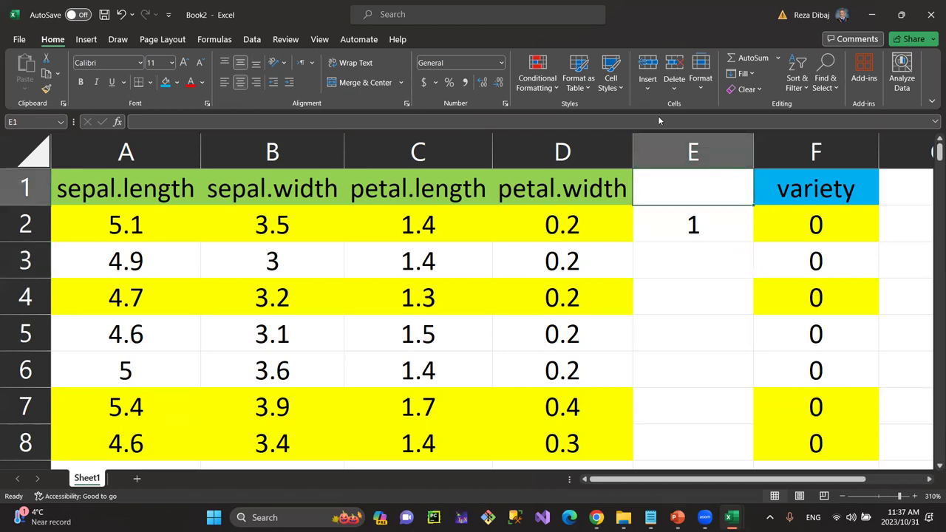
{"action": "left_click", "coordinate": [177, 82]}
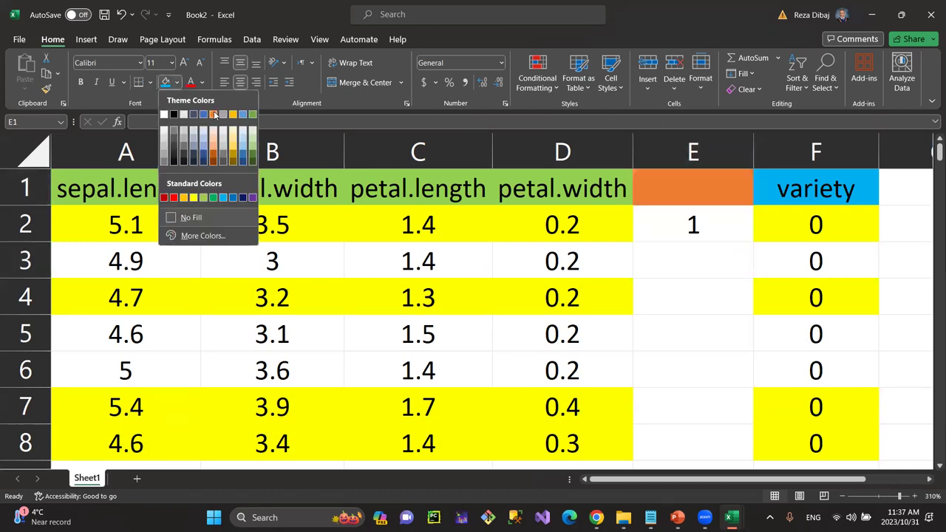
{"action": "left_click", "coordinate": [183, 198]}
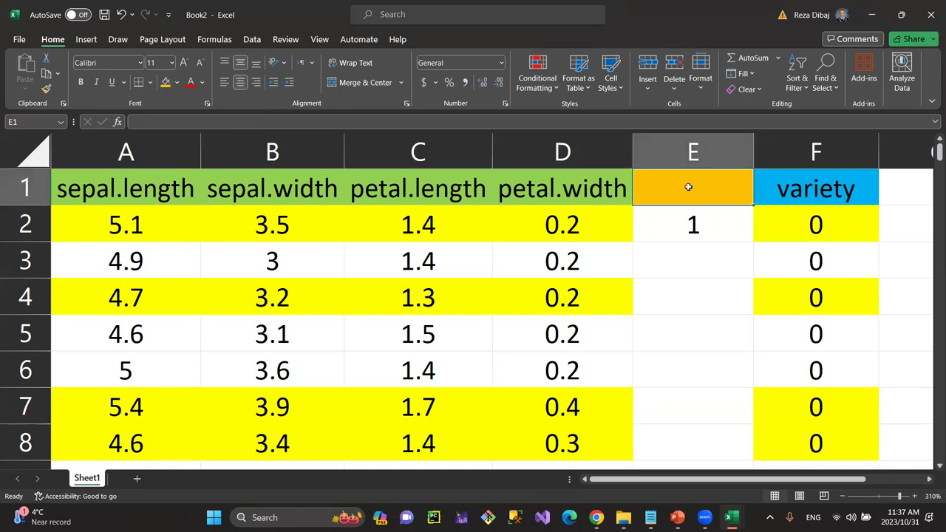
Step: Enter Prediction as the header in cell E1 and autofit the width of column E
{"action": "type", "text": "Pre"}
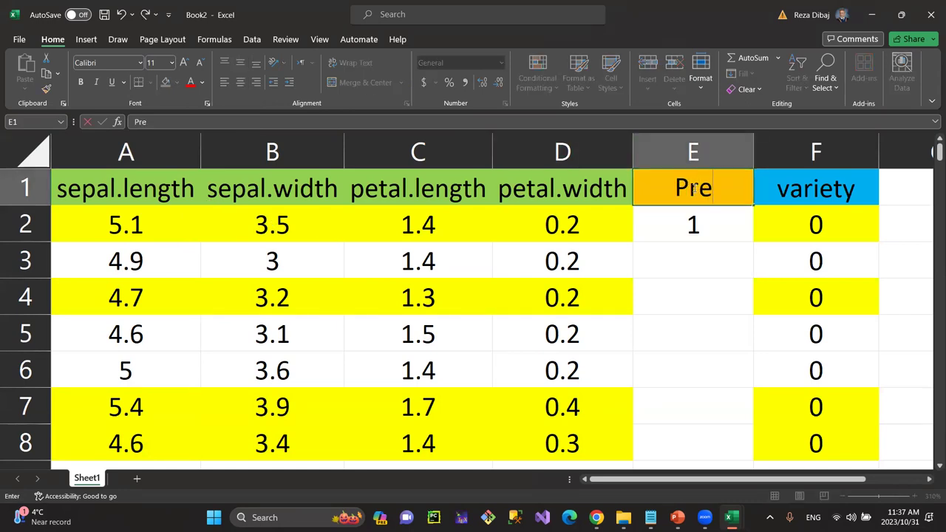
{"action": "type", "text": "dicto"}
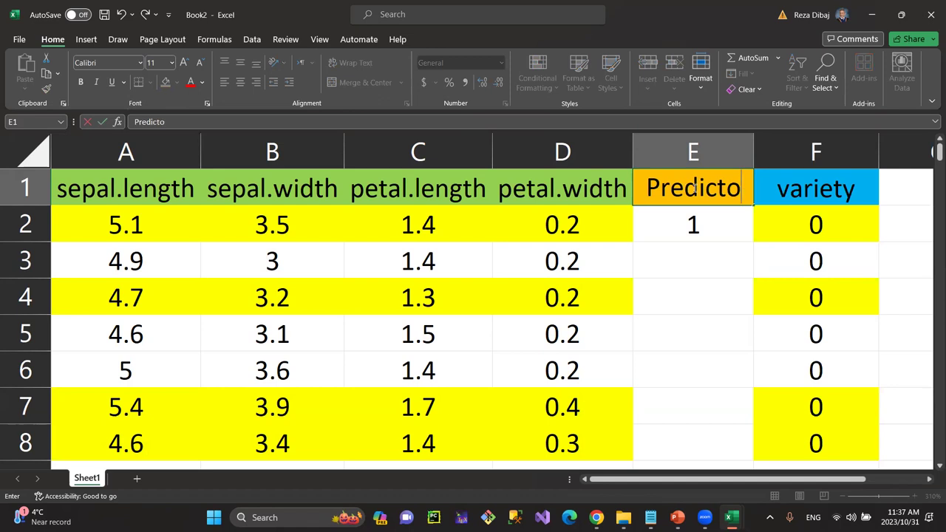
{"action": "key", "text": "BackSpace"}
{"action": "type", "text": "ion4"}
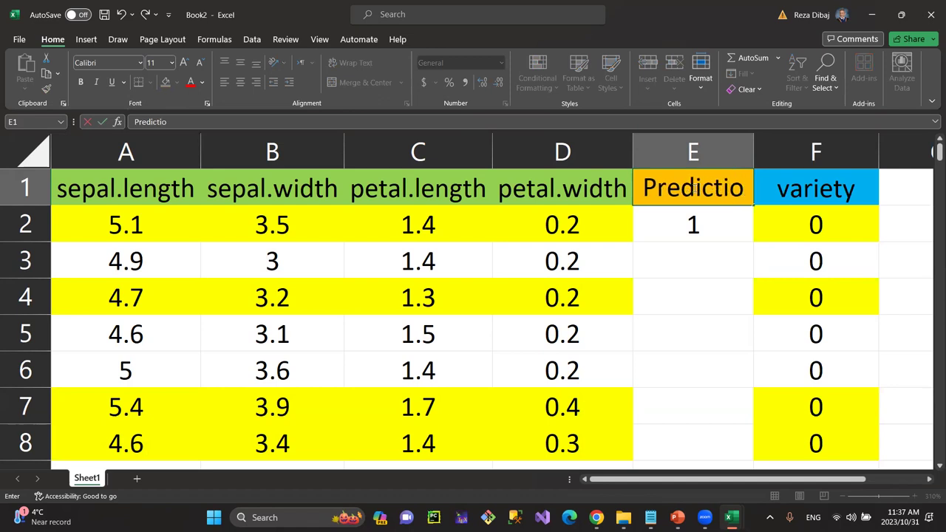
{"action": "key", "text": "BackSpace"}
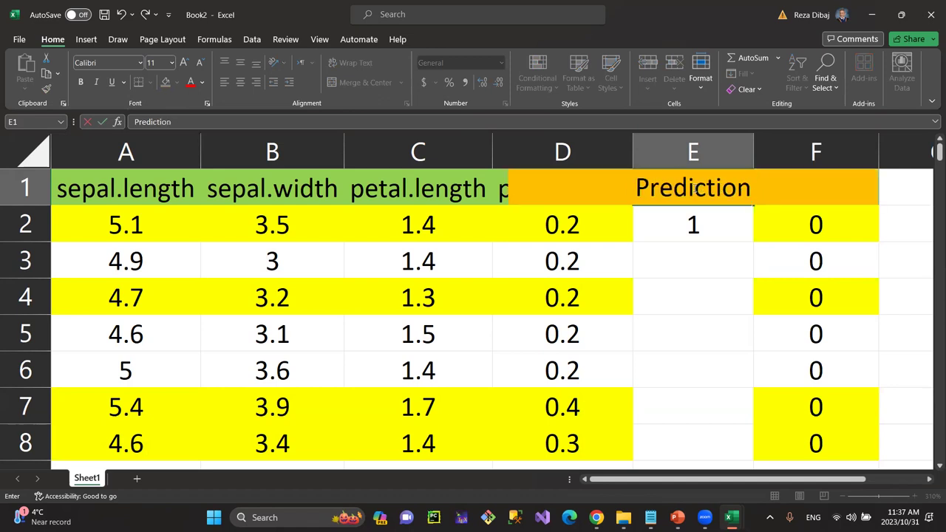
{"action": "key", "text": "Return"}
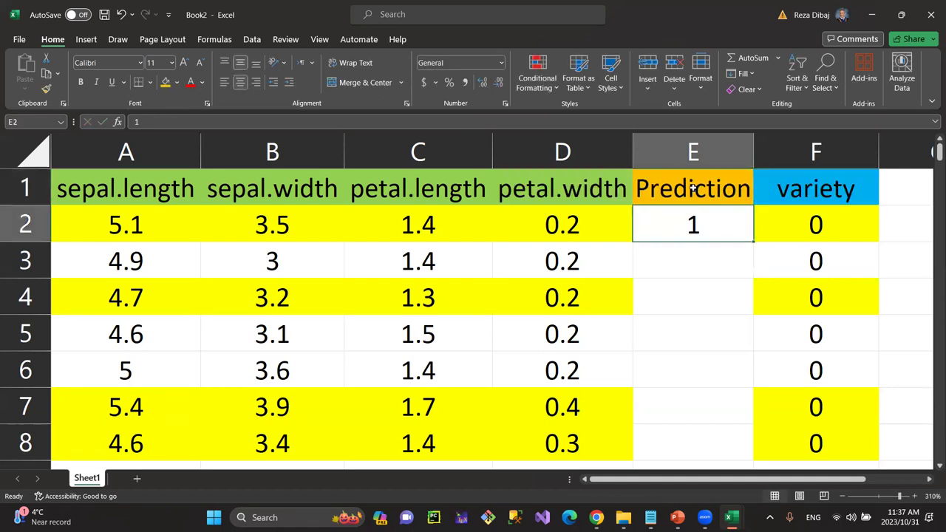
{"action": "double_click", "coordinate": [753, 153]}
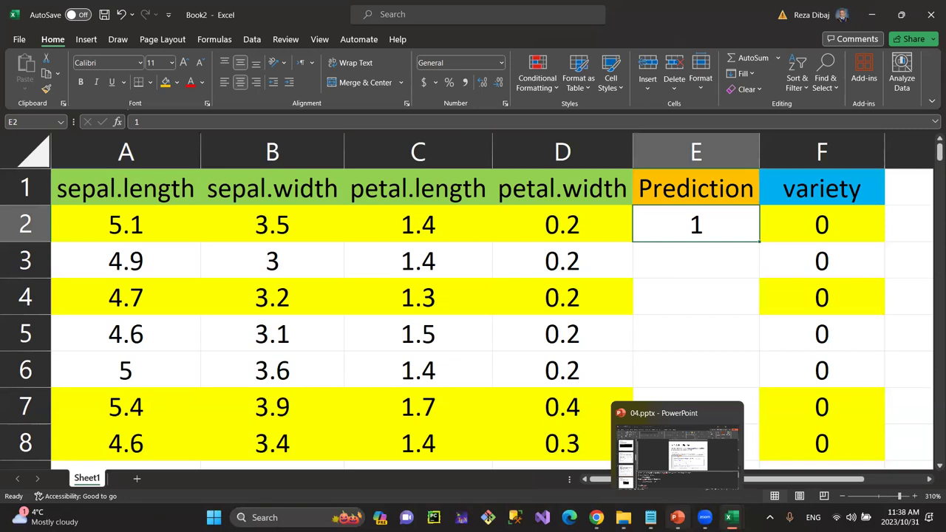
Step: Switch to the 04.pptx presentation in PowerPoint and view slides 12 and 13 about the pipeline's accuracy as a slide show
{"action": "left_click", "coordinate": [672, 515]}
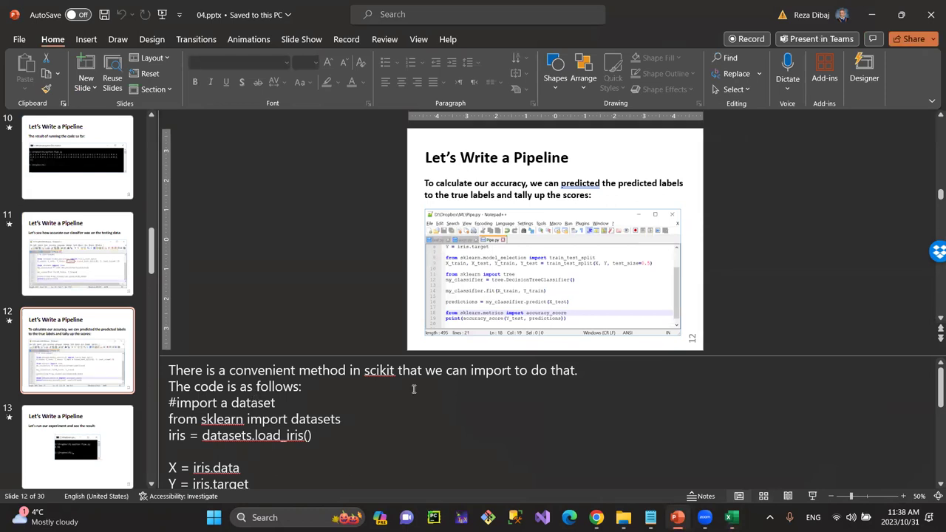
{"action": "key", "text": "shift+F5"}
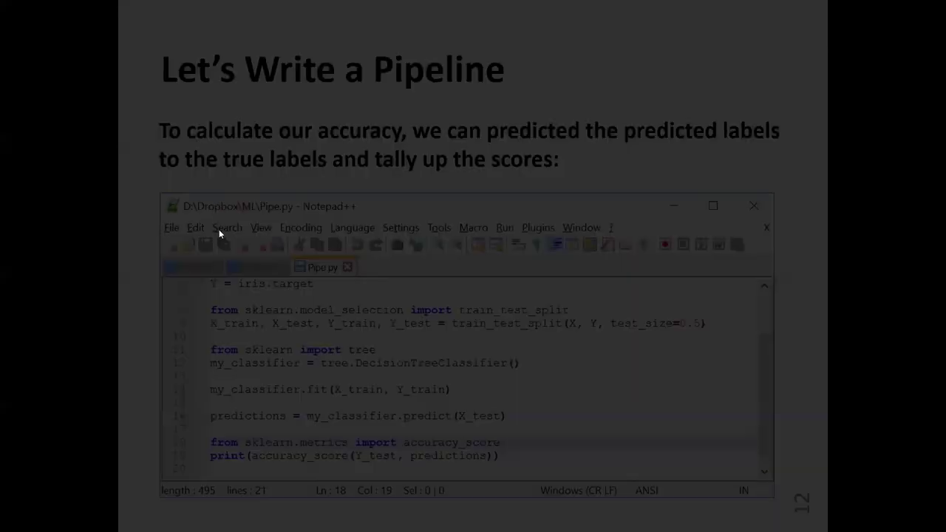
{"action": "key", "text": "Right"}
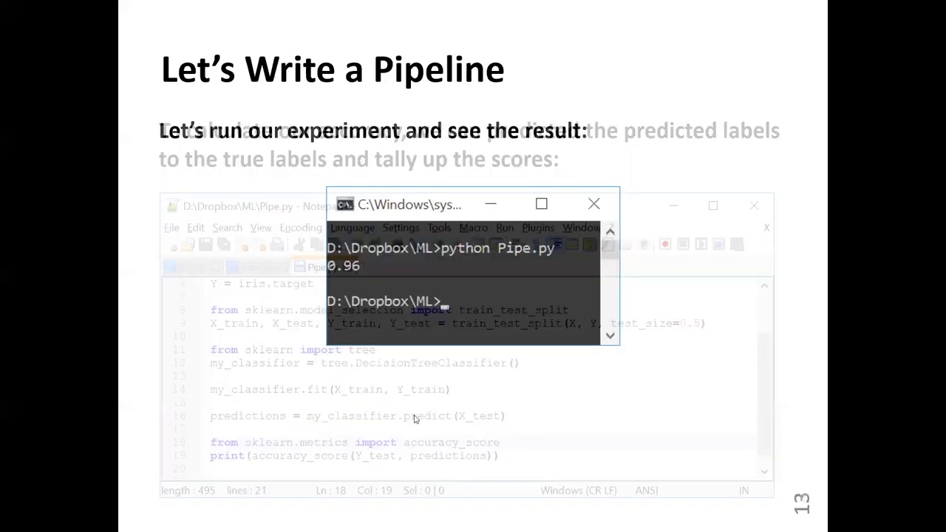
{"action": "key", "text": "Left"}
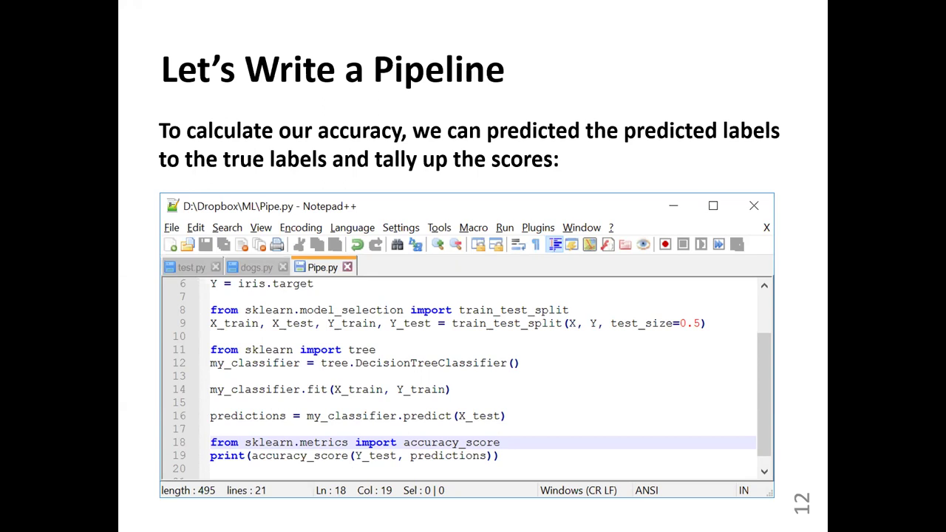
{"action": "key", "text": "Escape"}
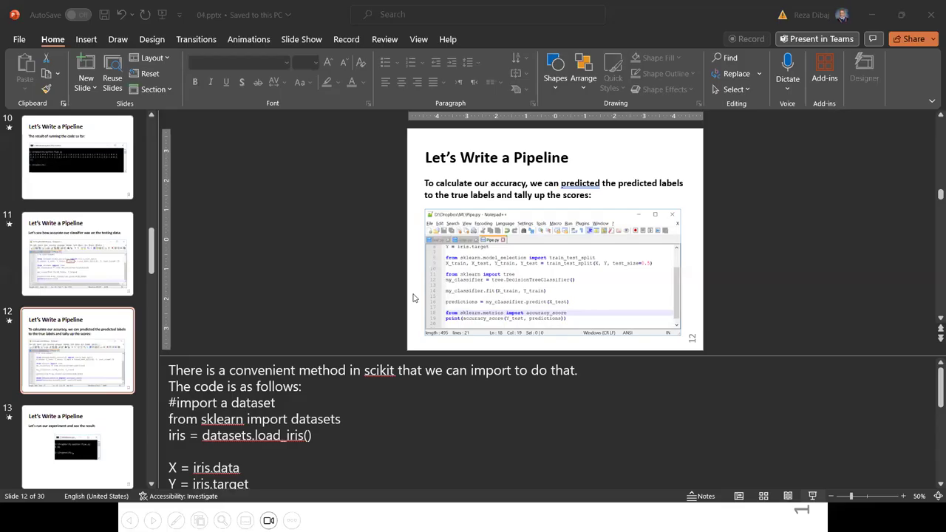
Step: Switch to the Excel workbook to review the Prediction column and return to the Let's Write a Pipeline slide show
{"action": "key", "text": "alt+Tab"}
{"action": "key", "text": "alt+Tab"}
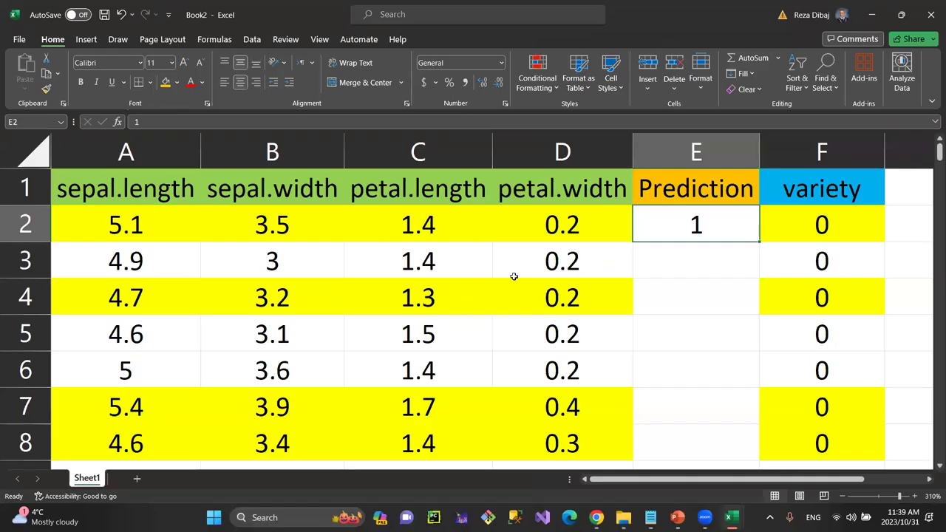
{"action": "left_click", "coordinate": [698, 141]}
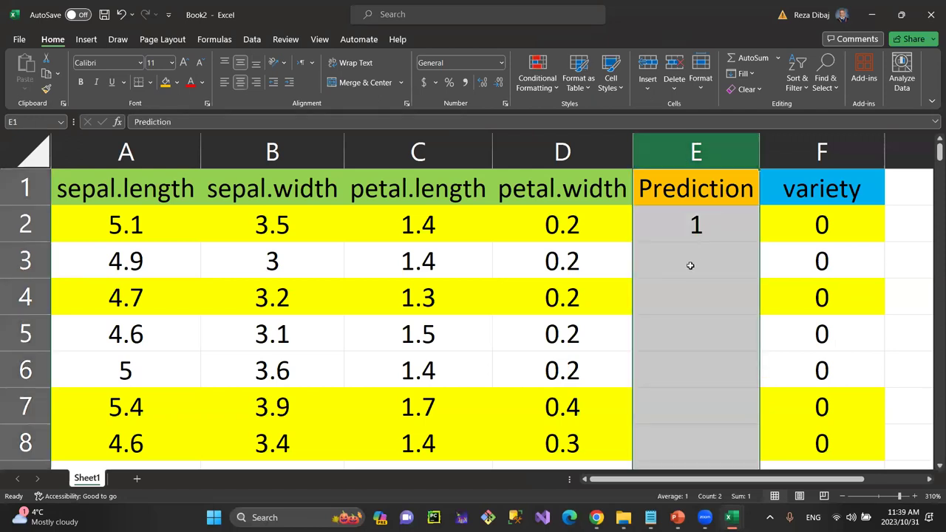
{"action": "left_click", "coordinate": [725, 298]}
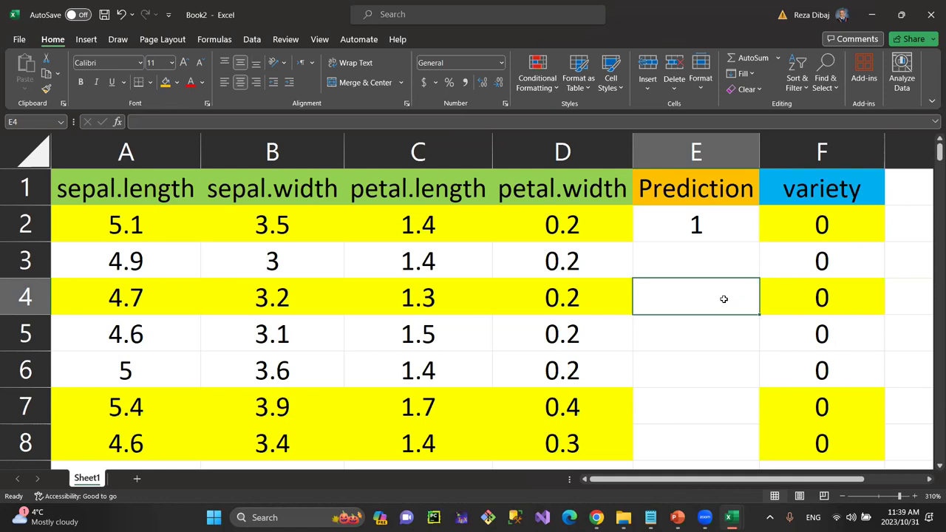
{"action": "mouse_move", "coordinate": [677, 517]}
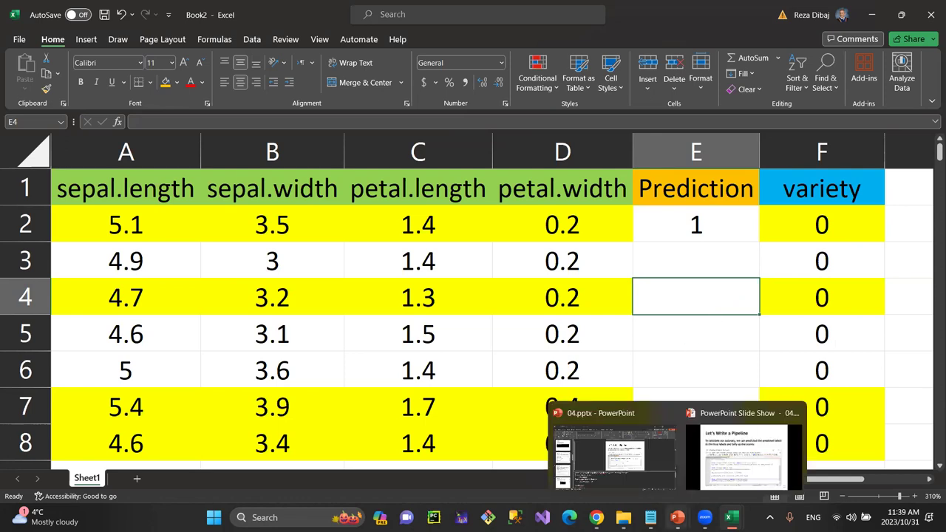
{"action": "left_click", "coordinate": [736, 474]}
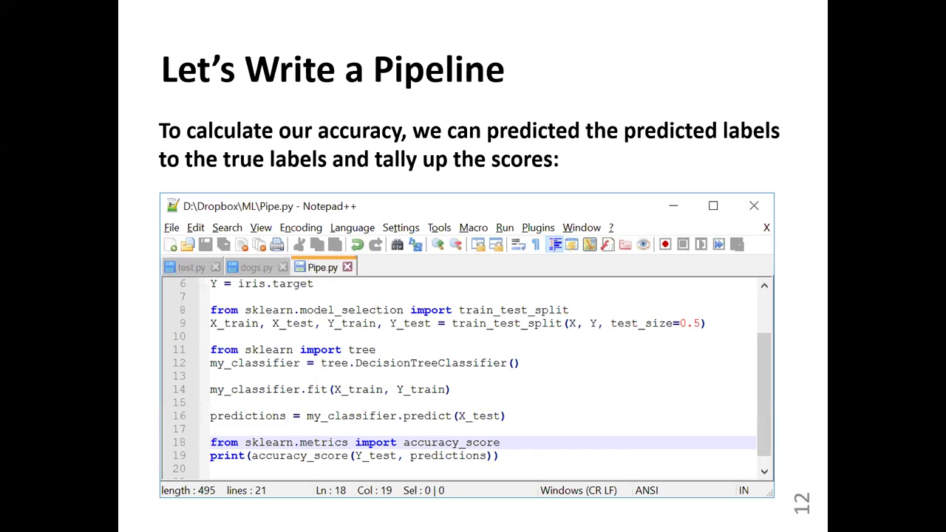
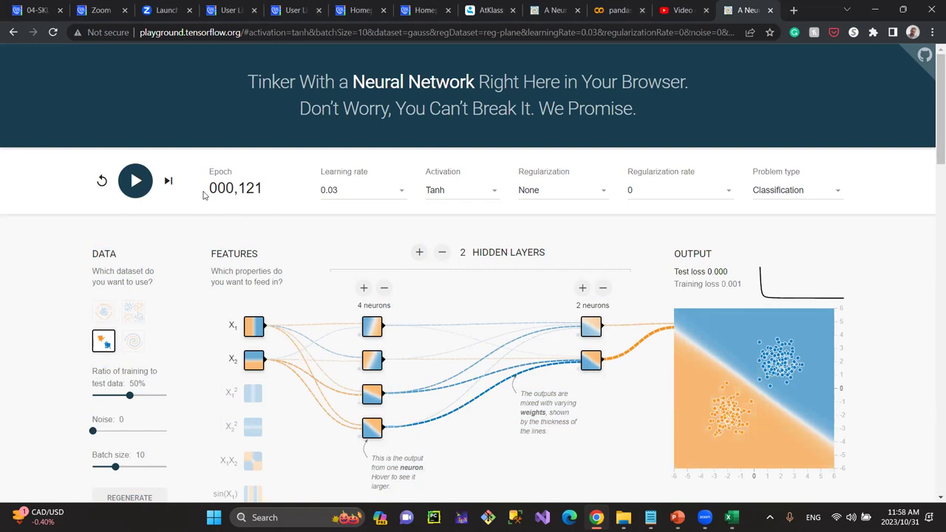
Step: Run and pause the network's training on the two-cluster Gaussian dataset, and advance it by a single step
{"action": "left_click", "coordinate": [141, 187]}
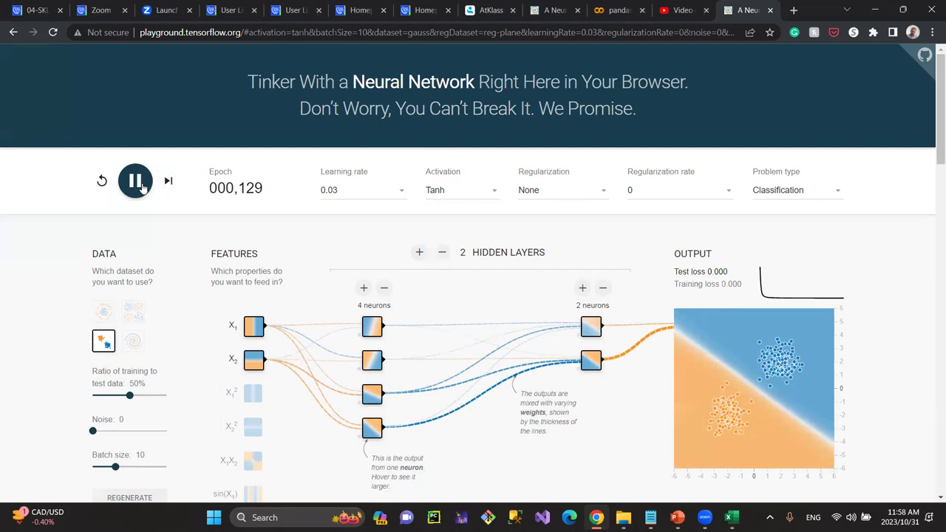
{"action": "left_click", "coordinate": [141, 187]}
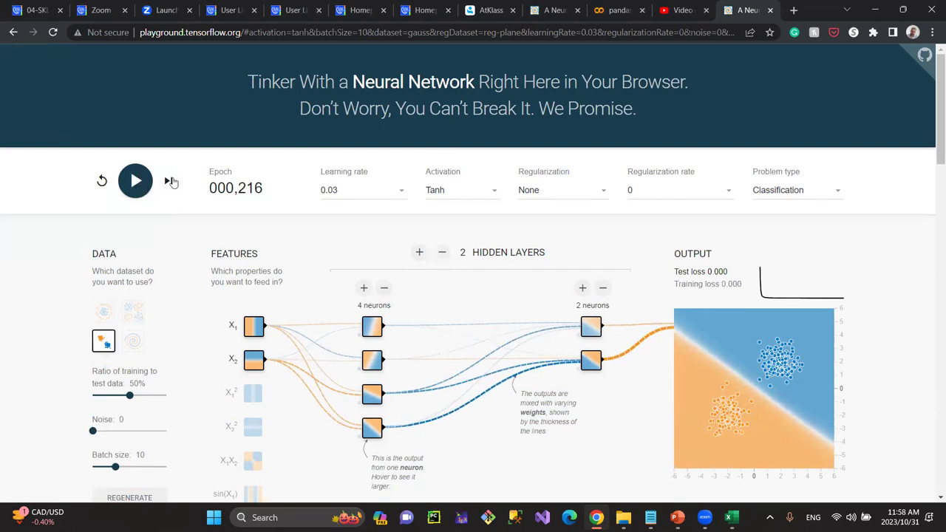
{"action": "left_click", "coordinate": [169, 181]}
Step: Select the four-quadrant XOR dataset and train the network on it, pausing midway and at the end
{"action": "left_click", "coordinate": [133, 316]}
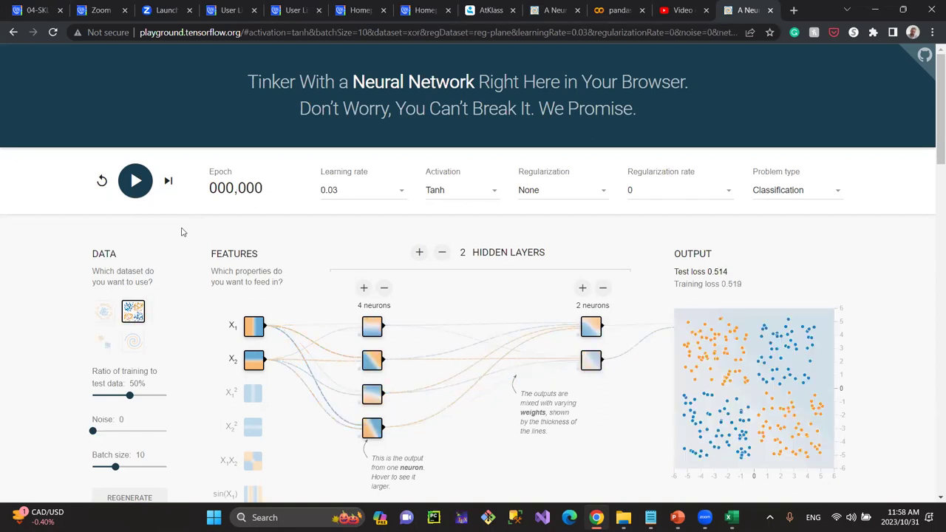
{"action": "left_click", "coordinate": [141, 190]}
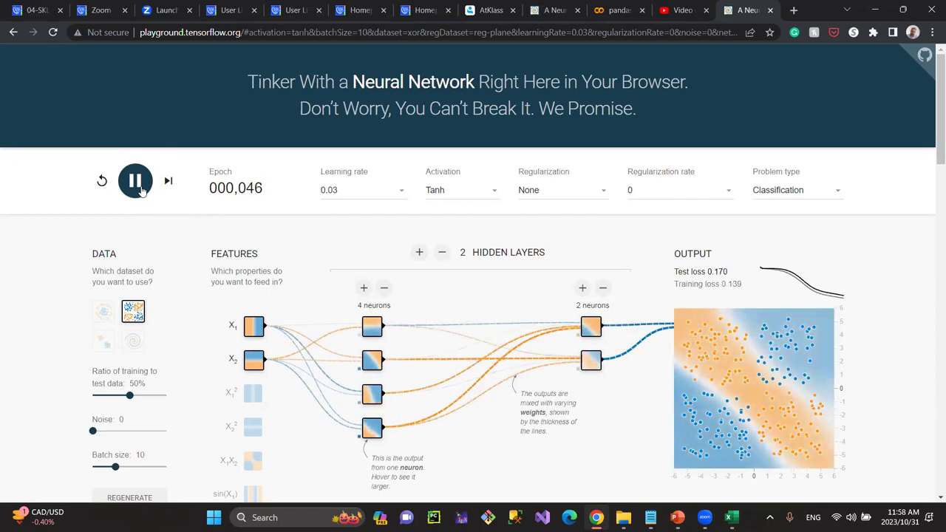
{"action": "left_click", "coordinate": [141, 189]}
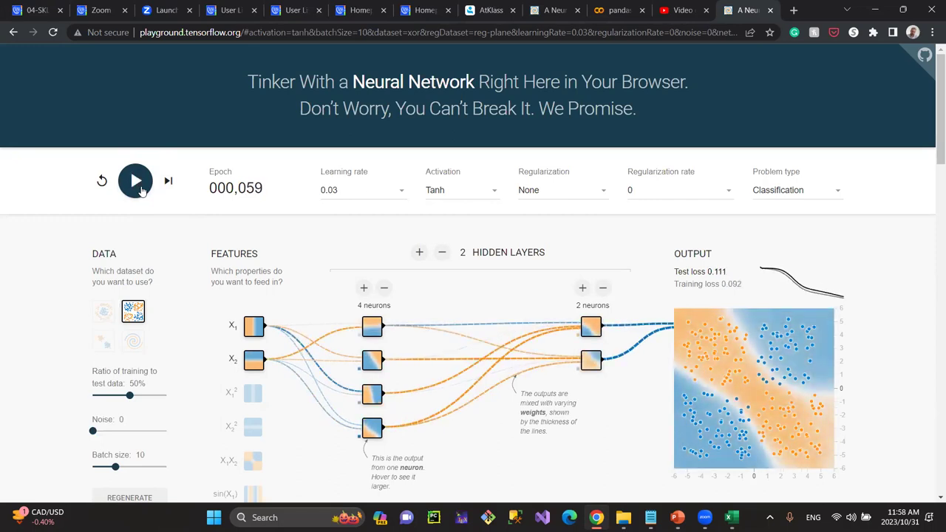
{"action": "left_click", "coordinate": [141, 190]}
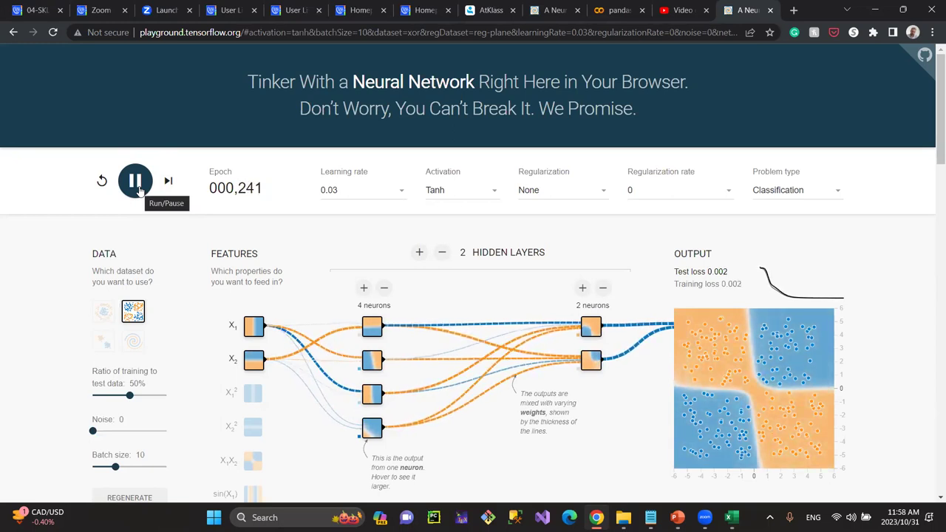
{"action": "left_click", "coordinate": [138, 187]}
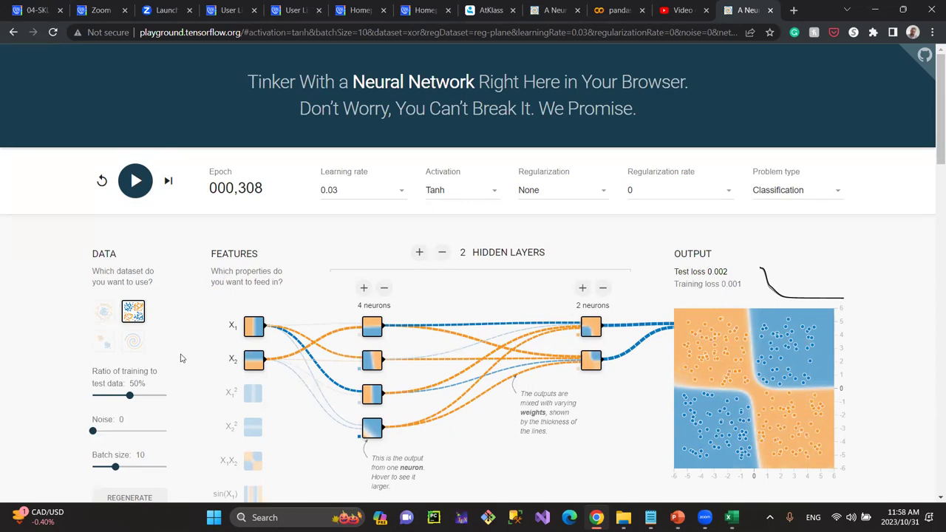
Step: Select the circle dataset, train the network on it and pause the training
{"action": "left_click", "coordinate": [105, 316]}
{"action": "left_click", "coordinate": [143, 191]}
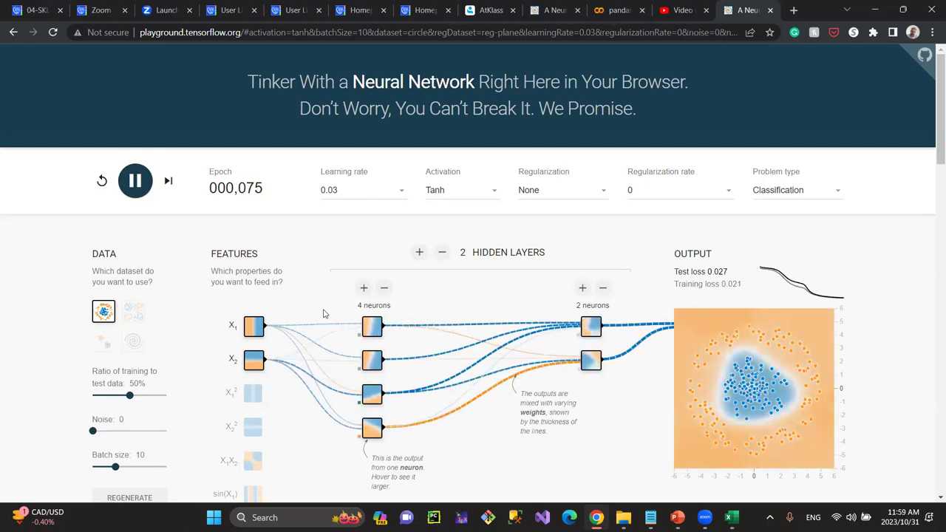
{"action": "left_click", "coordinate": [137, 188]}
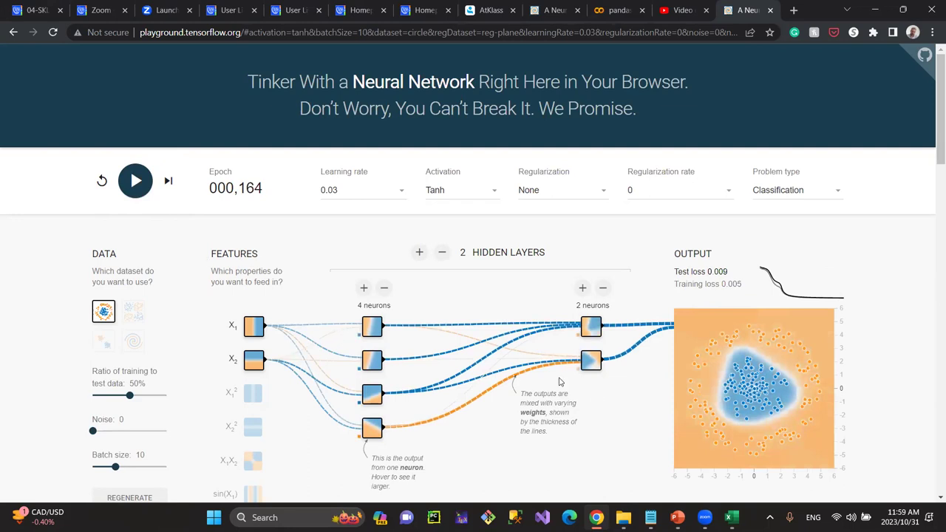
Step: Add the input features X1², X2², X1X2, sin(X1) and sin(X2) to the network
{"action": "mouse_move", "coordinate": [262, 377]}
{"action": "left_click", "coordinate": [254, 399]}
{"action": "left_click", "coordinate": [253, 427]}
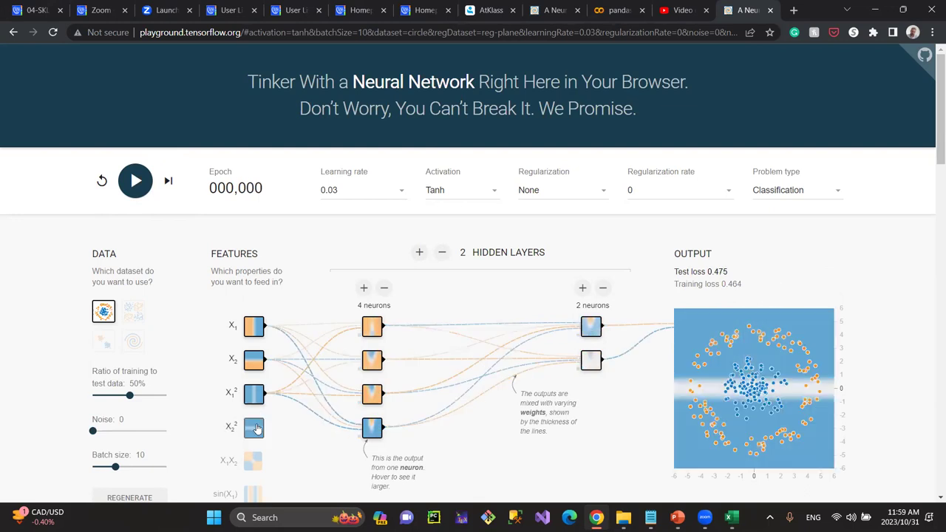
{"action": "left_click", "coordinate": [260, 464]}
{"action": "scroll", "coordinate": [260, 464], "scroll_direction": "down", "scroll_amount": 3}
{"action": "left_click", "coordinate": [254, 311]}
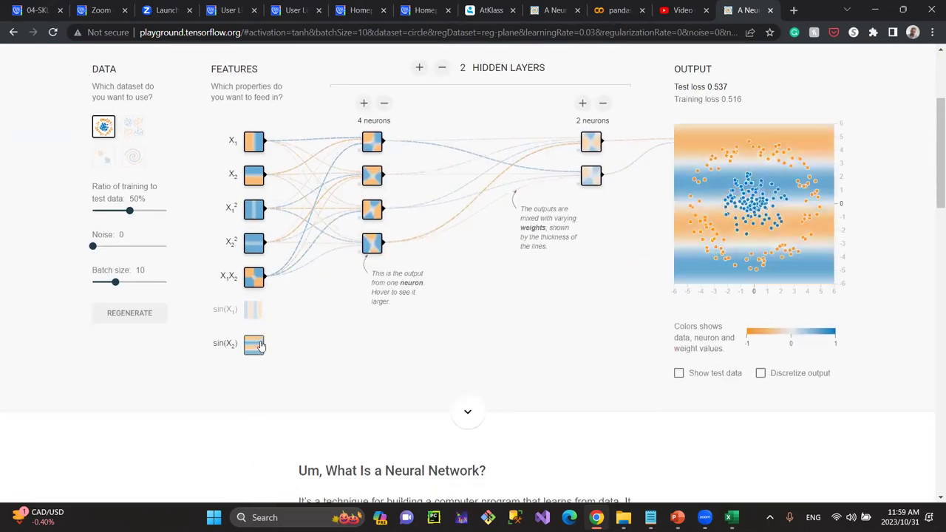
{"action": "left_click", "coordinate": [253, 348]}
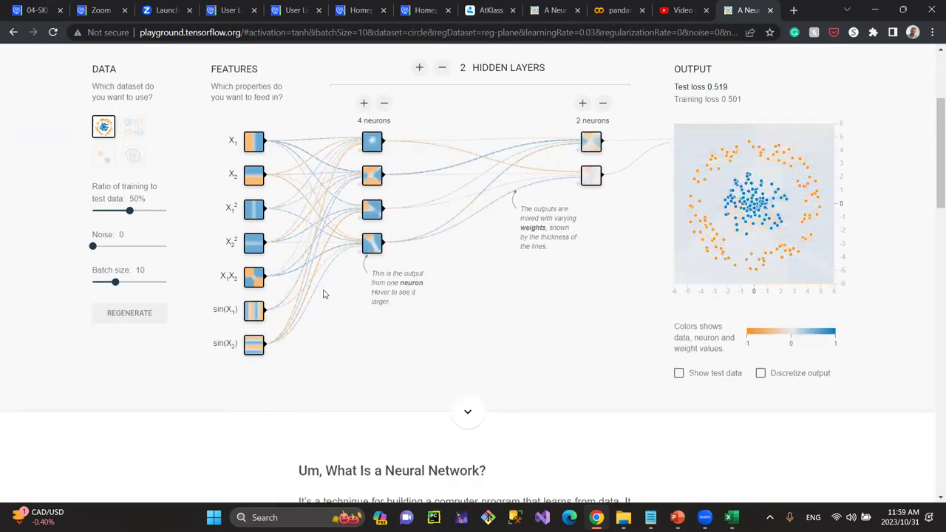
Step: Increase the first hidden layer to six neurons
{"action": "scroll", "coordinate": [289, 241], "scroll_direction": "up", "scroll_amount": 3}
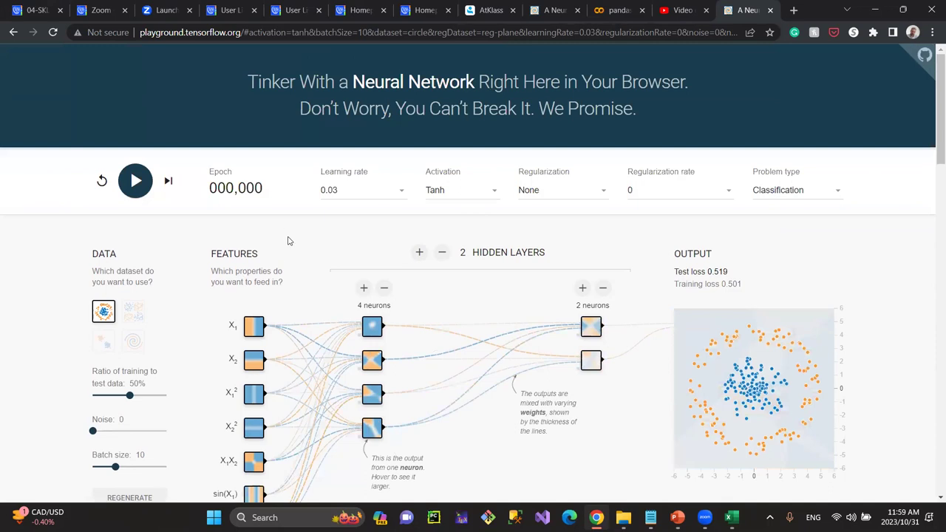
{"action": "left_click", "coordinate": [364, 289]}
{"action": "left_click", "coordinate": [364, 289]}
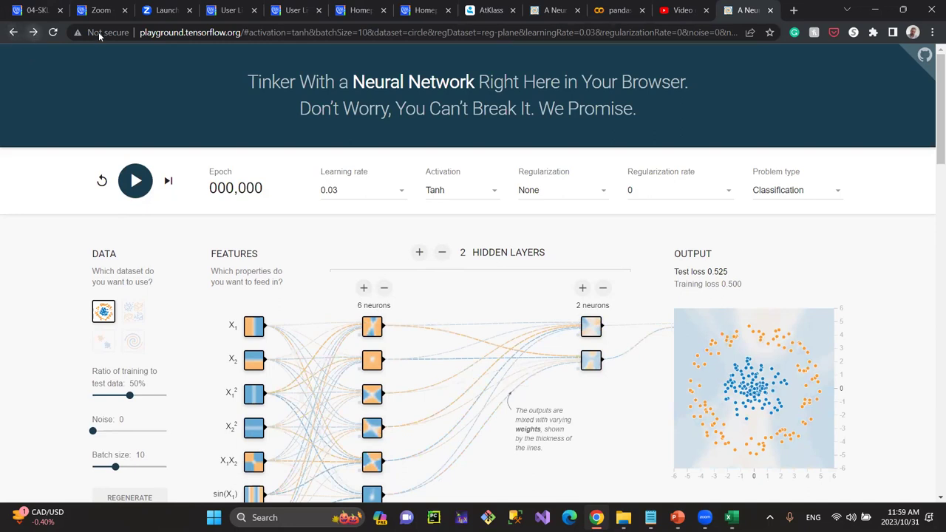
Step: Open playground.tensorflow.org in a new browser tab to get a fresh default network
{"action": "left_click", "coordinate": [790, 9]}
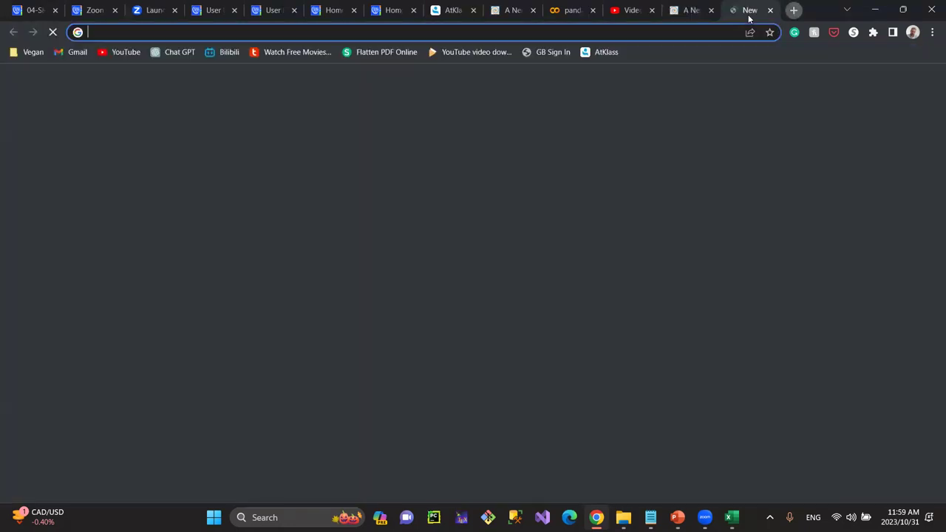
{"action": "left_click", "coordinate": [288, 35]}
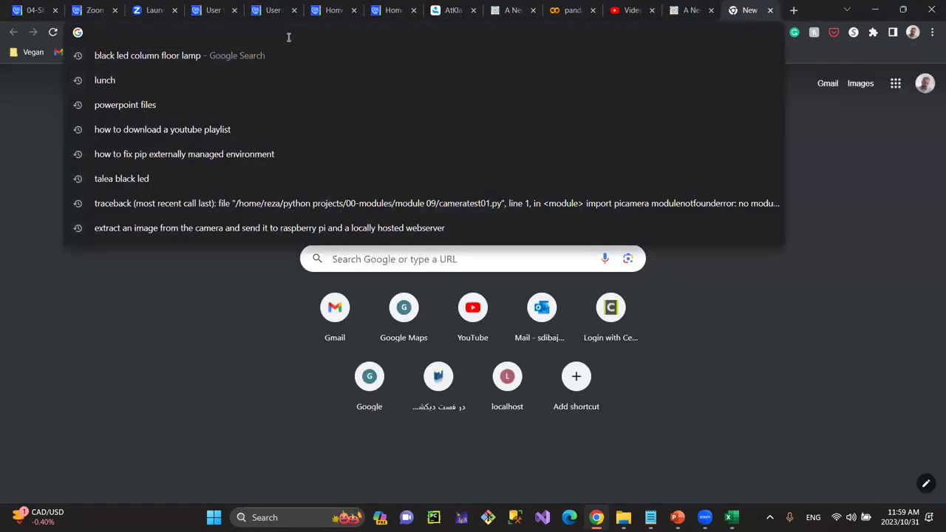
{"action": "type", "text": "http://playground.tensorflow.org"}
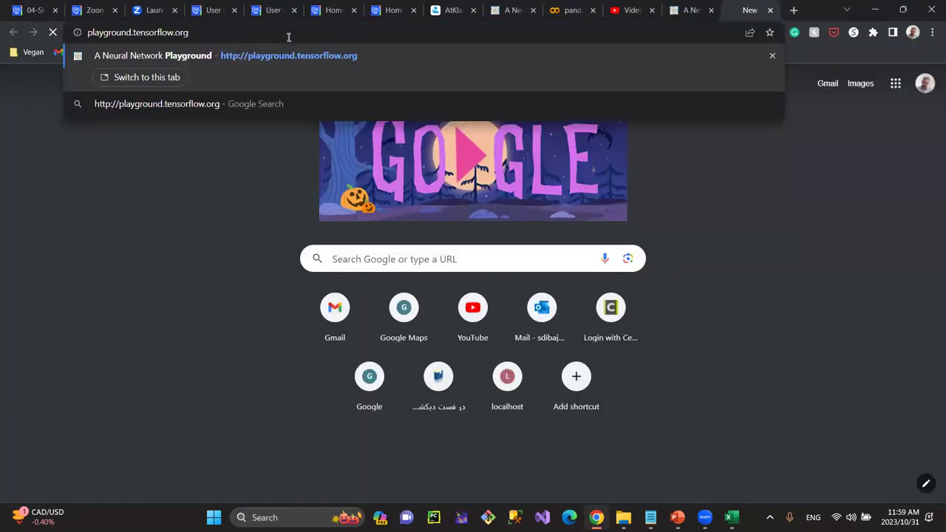
{"action": "key", "text": "Return"}
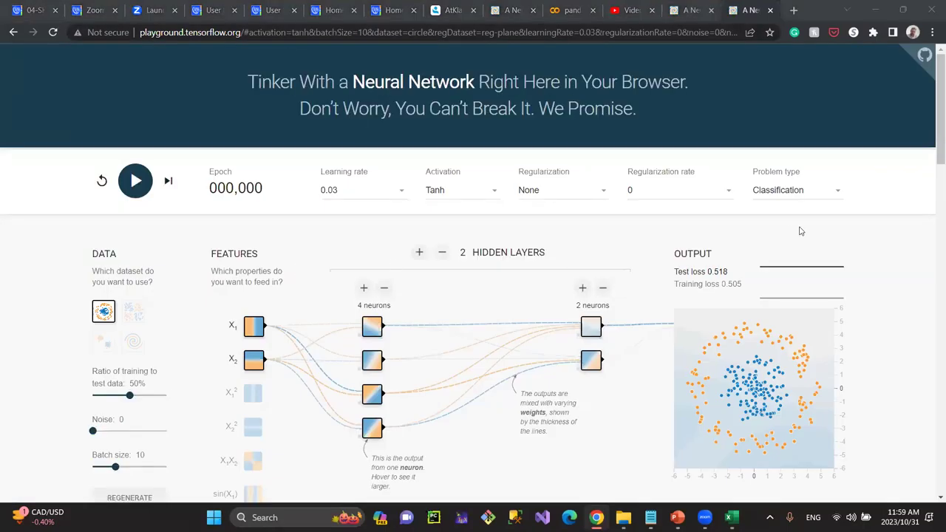
Step: Select the spiral dataset, train the default network on it and pause the training
{"action": "left_click", "coordinate": [133, 340]}
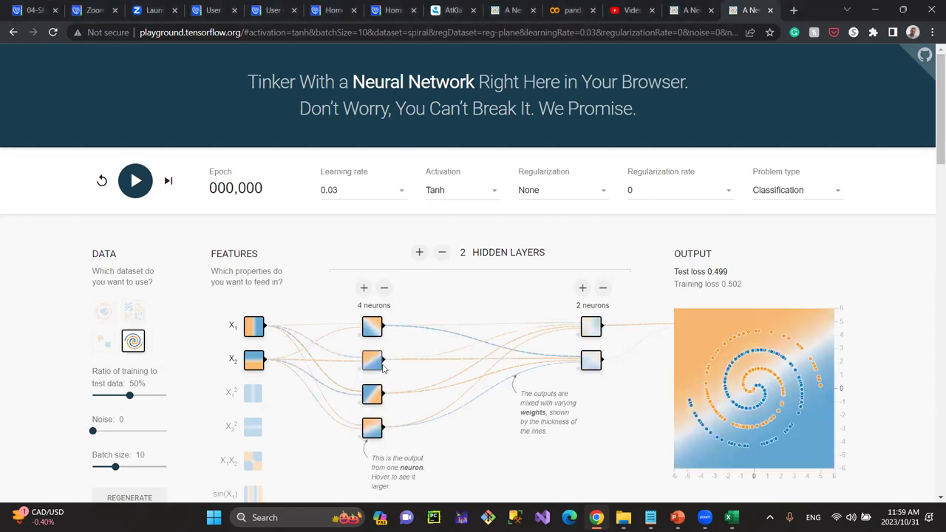
{"action": "left_click", "coordinate": [137, 185]}
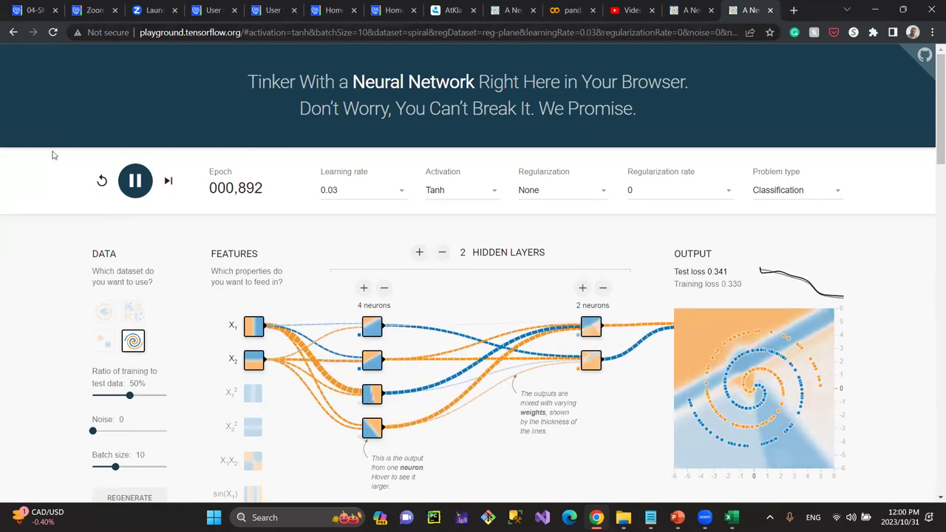
{"action": "left_click", "coordinate": [134, 185]}
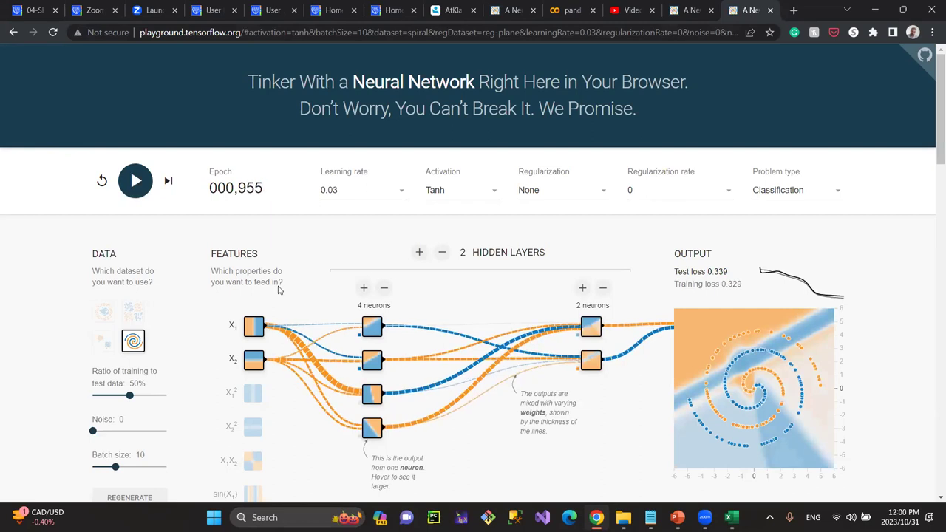
Step: Add the input features X1², X2², X1X2, sin(X1) and sin(X2) to the spiral network
{"action": "scroll", "coordinate": [251, 274], "scroll_direction": "down", "scroll_amount": 2}
{"action": "left_click", "coordinate": [252, 274]}
{"action": "scroll", "coordinate": [255, 325], "scroll_direction": "up", "scroll_amount": 1}
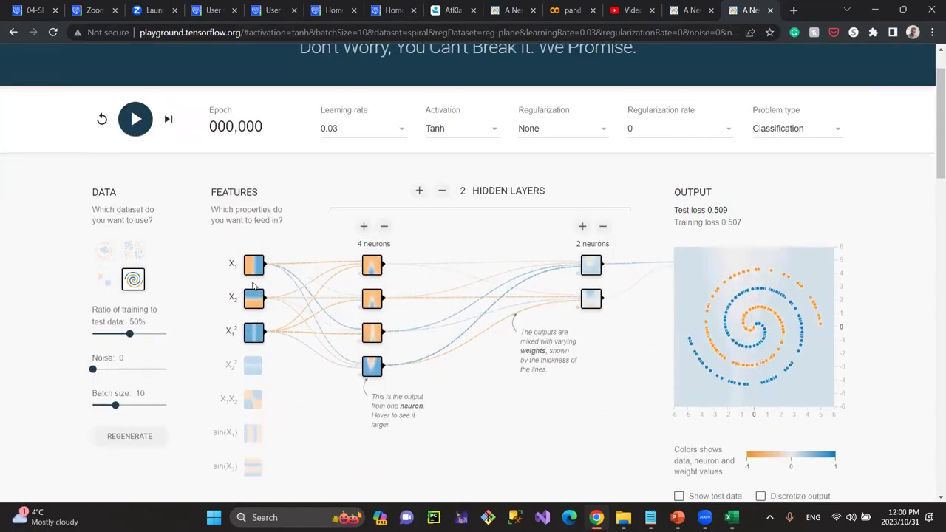
{"action": "left_click", "coordinate": [255, 367]}
{"action": "left_click", "coordinate": [253, 399]}
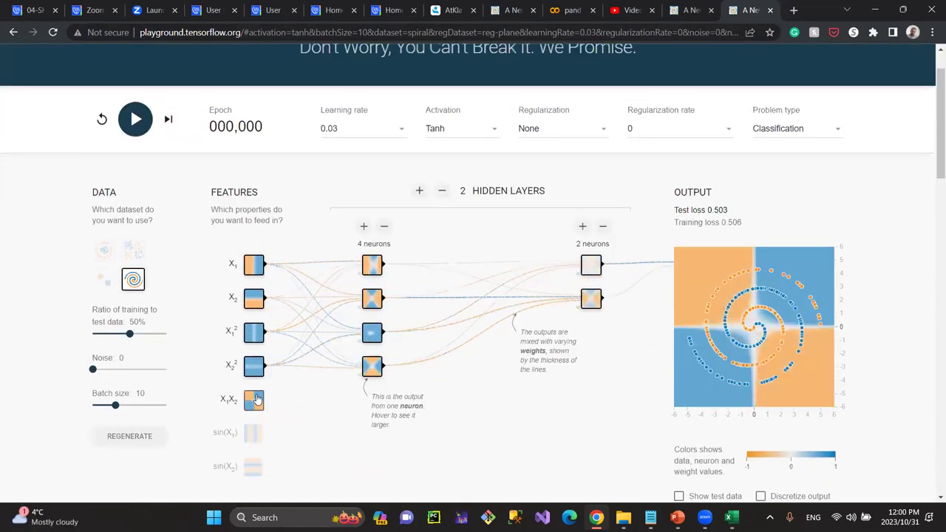
{"action": "left_click", "coordinate": [253, 433]}
{"action": "left_click", "coordinate": [252, 466]}
Step: Increase the first hidden layer to seven neurons and the second to six, and train the network on the spiral dataset before pausing it
{"action": "left_click", "coordinate": [363, 226]}
{"action": "left_click", "coordinate": [363, 226]}
{"action": "left_click", "coordinate": [364, 226]}
{"action": "left_click", "coordinate": [582, 226]}
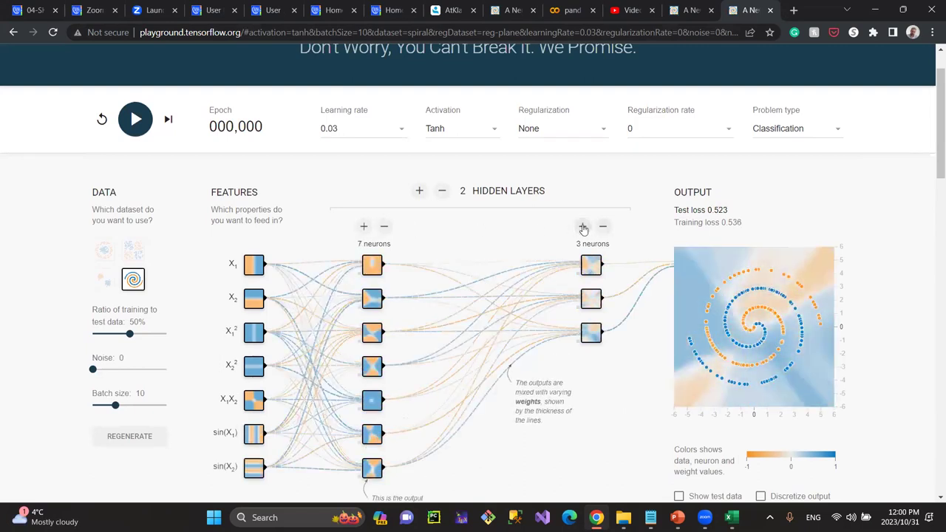
{"action": "left_click", "coordinate": [583, 226]}
{"action": "left_click", "coordinate": [583, 226]}
{"action": "left_click", "coordinate": [582, 226]}
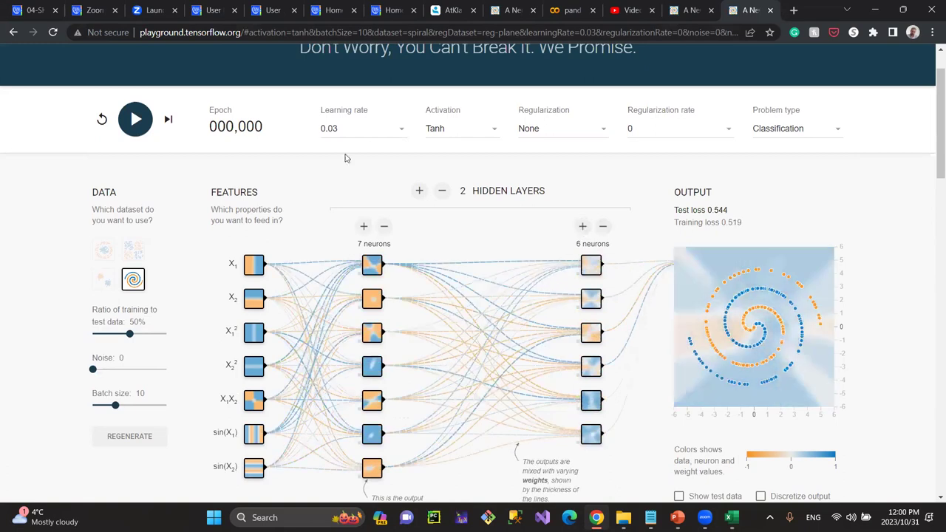
{"action": "left_click", "coordinate": [141, 130]}
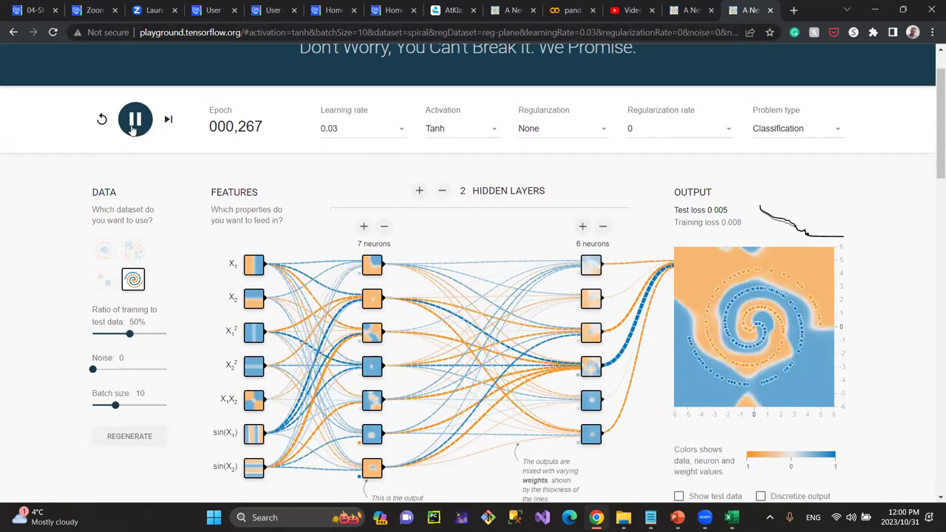
{"action": "left_click", "coordinate": [133, 127]}
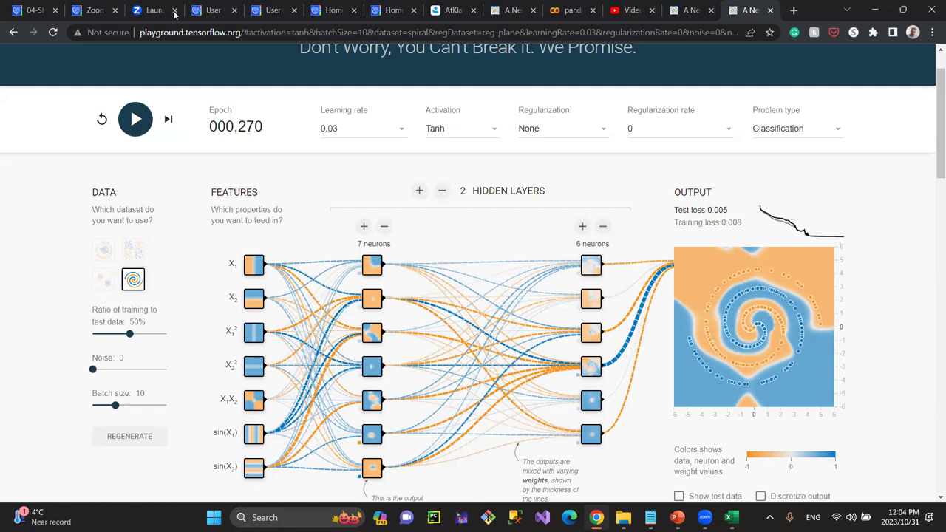
Step: Close the disconnected pandas_Total_Final.ipynb notebook, open a blank tab and return to the spiral network page
{"action": "left_click", "coordinate": [571, 10]}
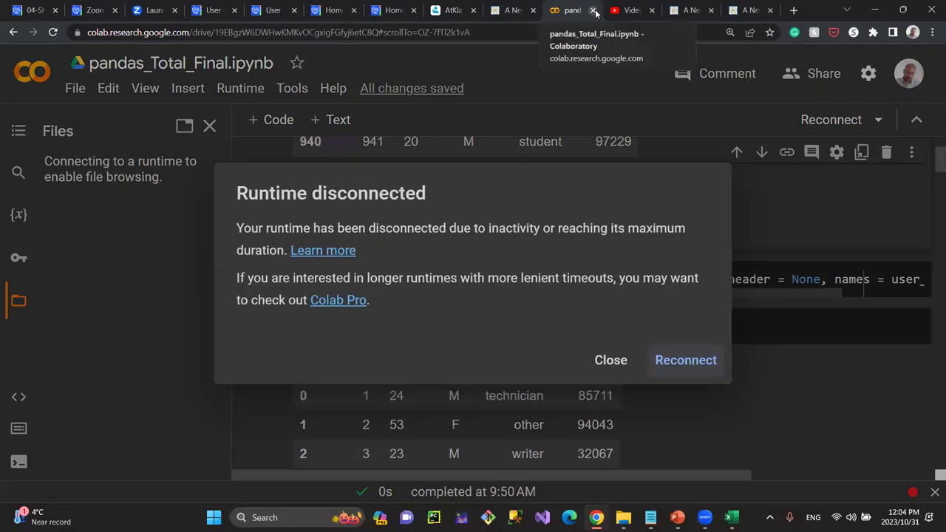
{"action": "left_click", "coordinate": [593, 10]}
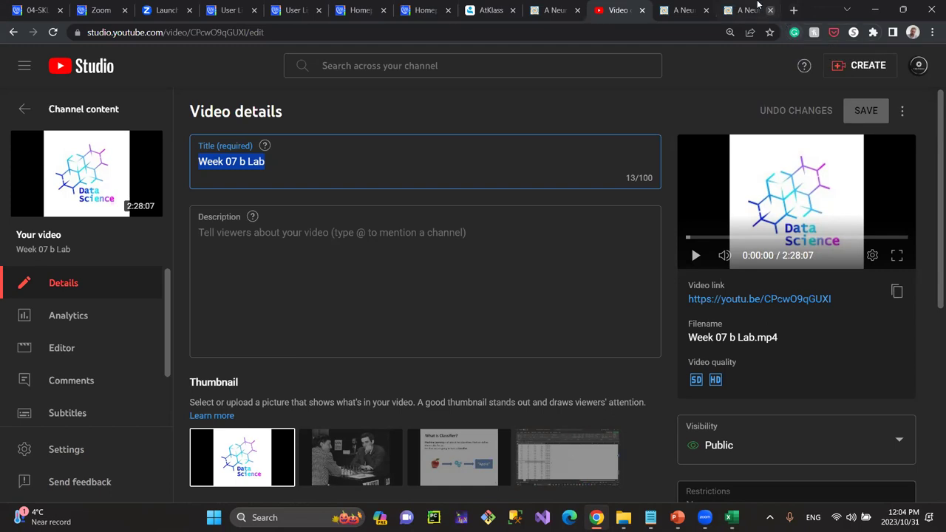
{"action": "left_click", "coordinate": [792, 10]}
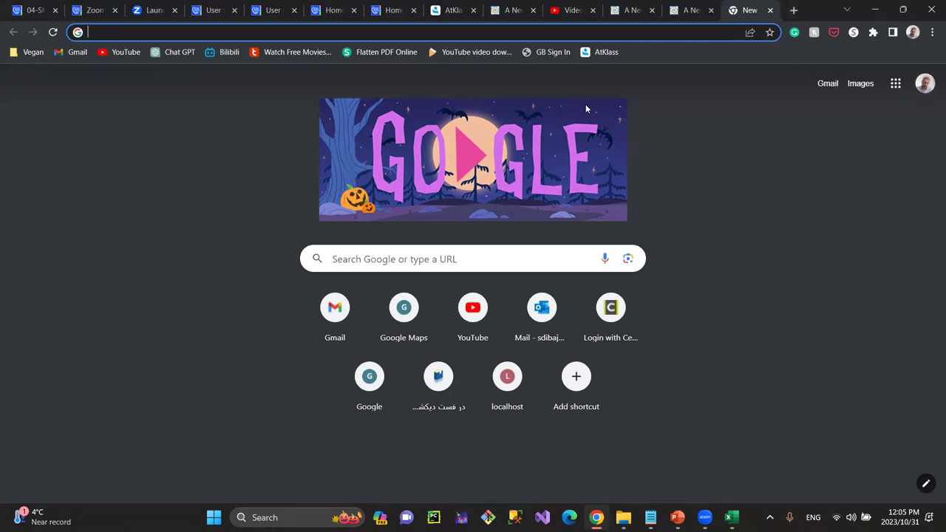
{"action": "left_click", "coordinate": [687, 12]}
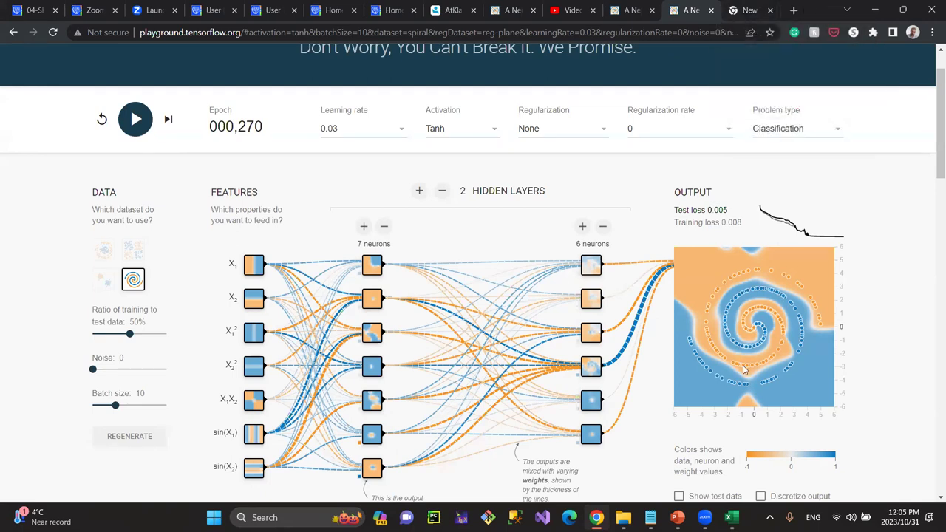
Step: Switch to File Explorer and open the presentation 01-pandas-pandas 101.pptx from the course's 05-pandas folder
{"action": "left_click", "coordinate": [623, 516]}
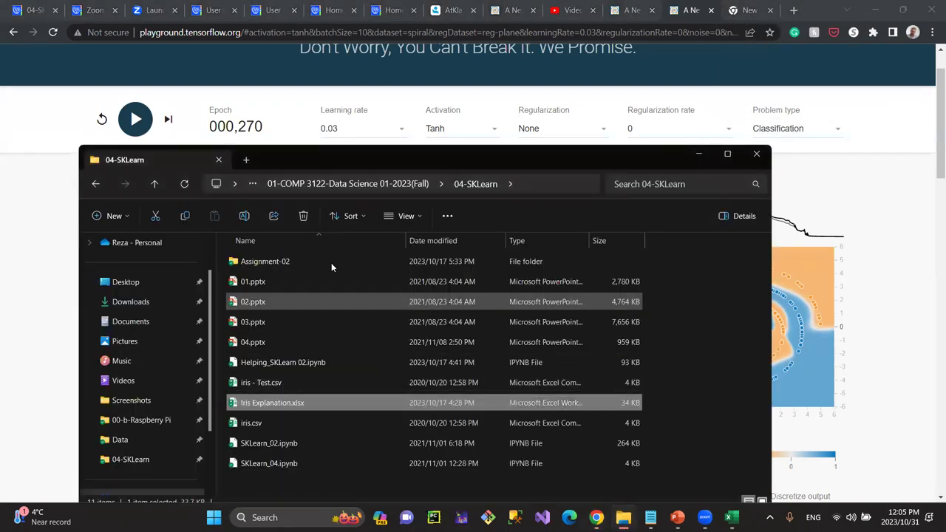
{"action": "left_click", "coordinate": [411, 186]}
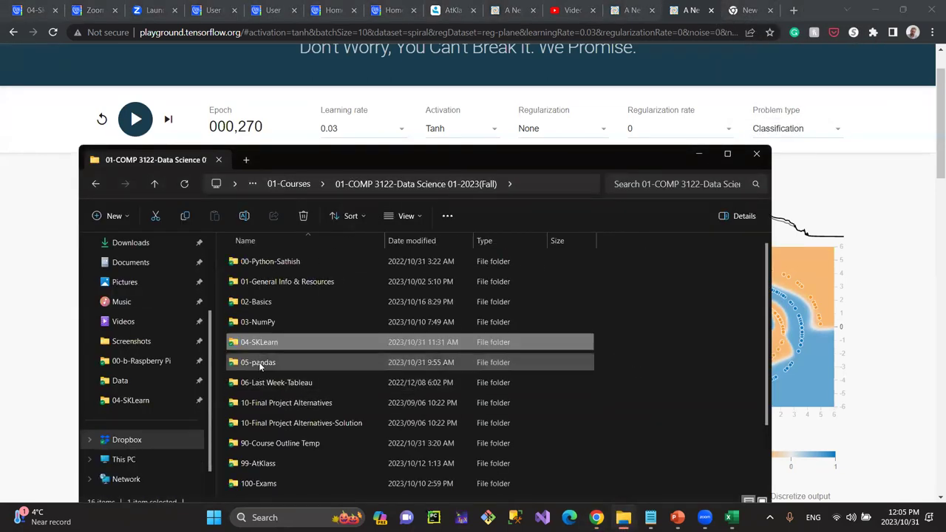
{"action": "double_click", "coordinate": [376, 361]}
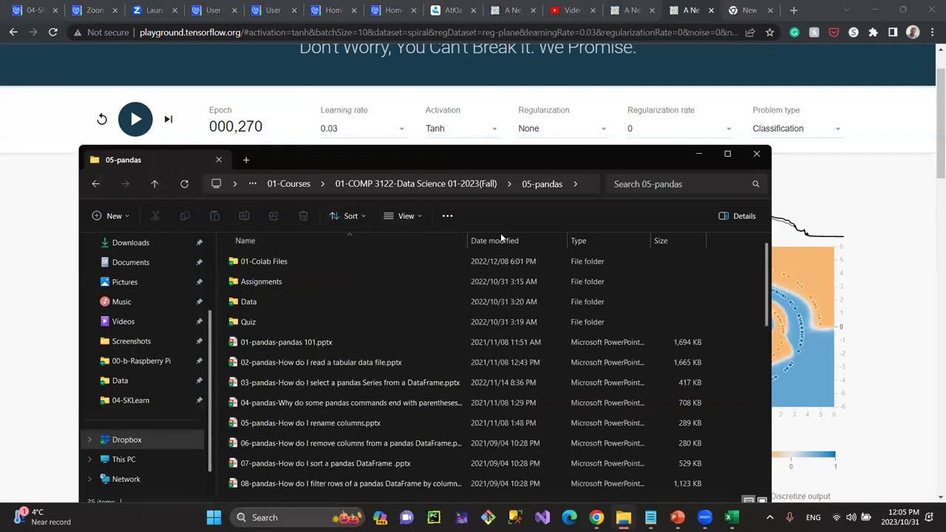
{"action": "double_click", "coordinate": [297, 342]}
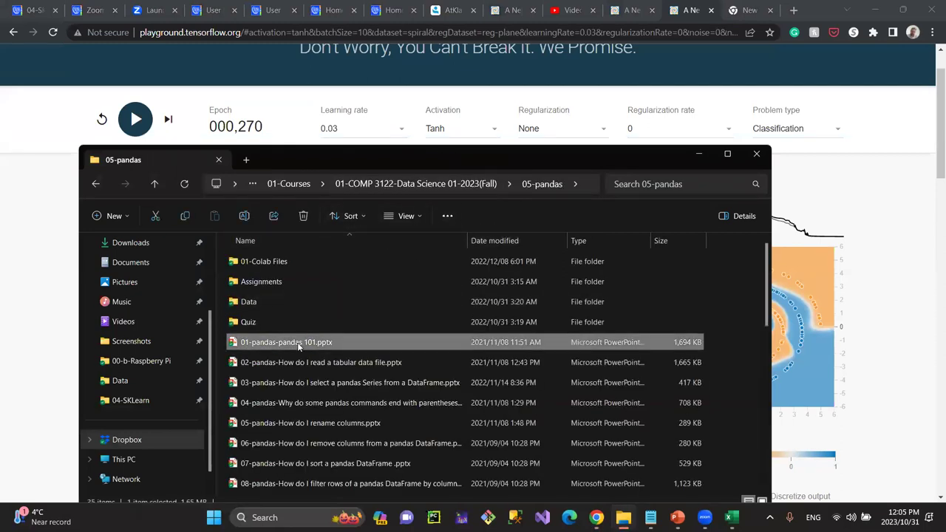